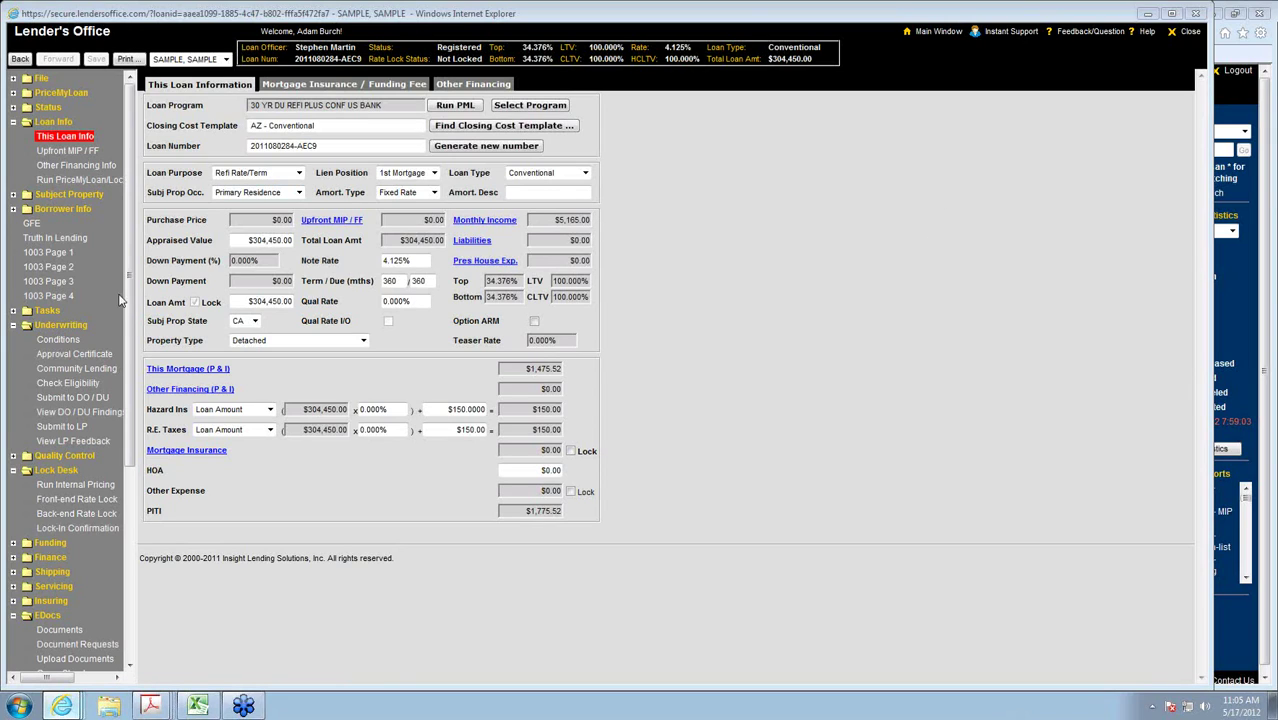
- Open the loan's electronic documents list and load the APPRAISAL W/ PHOTOS document from the PROPERTY folder in a maximized editor
drag(127, 293, 127, 400)
scroll(127, 400, down, 3)
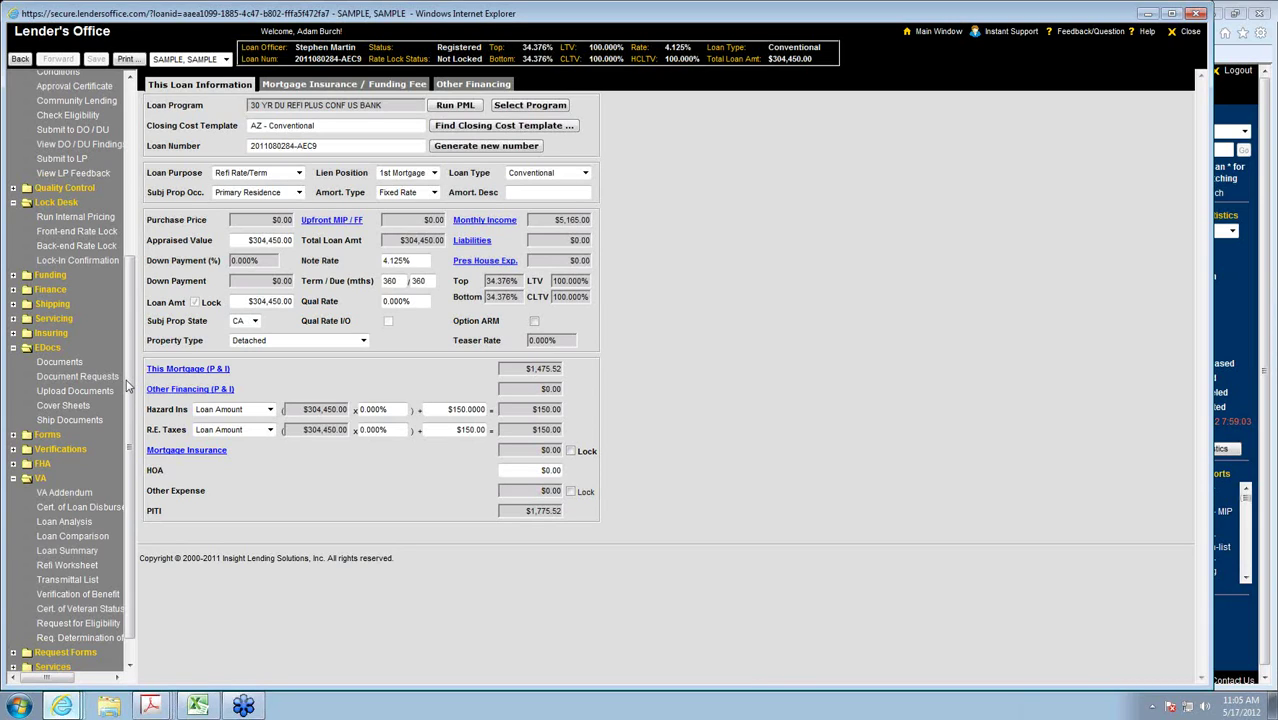
click(71, 372)
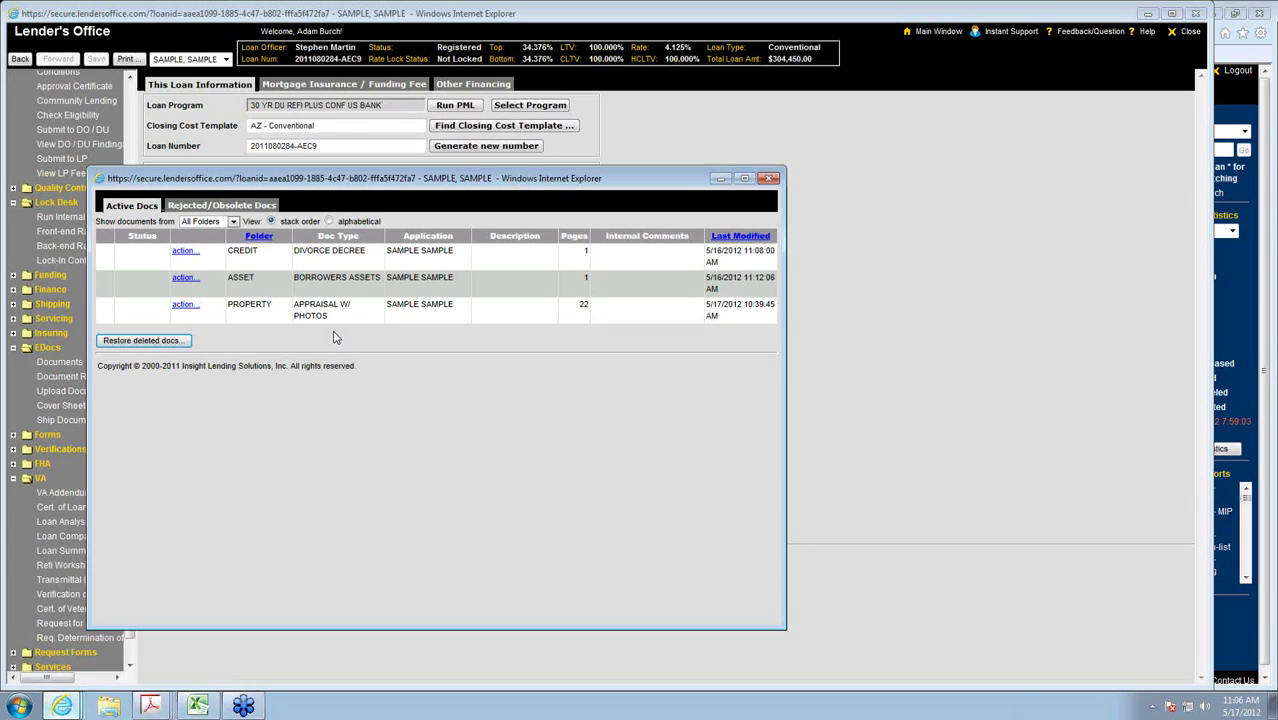
click(185, 305)
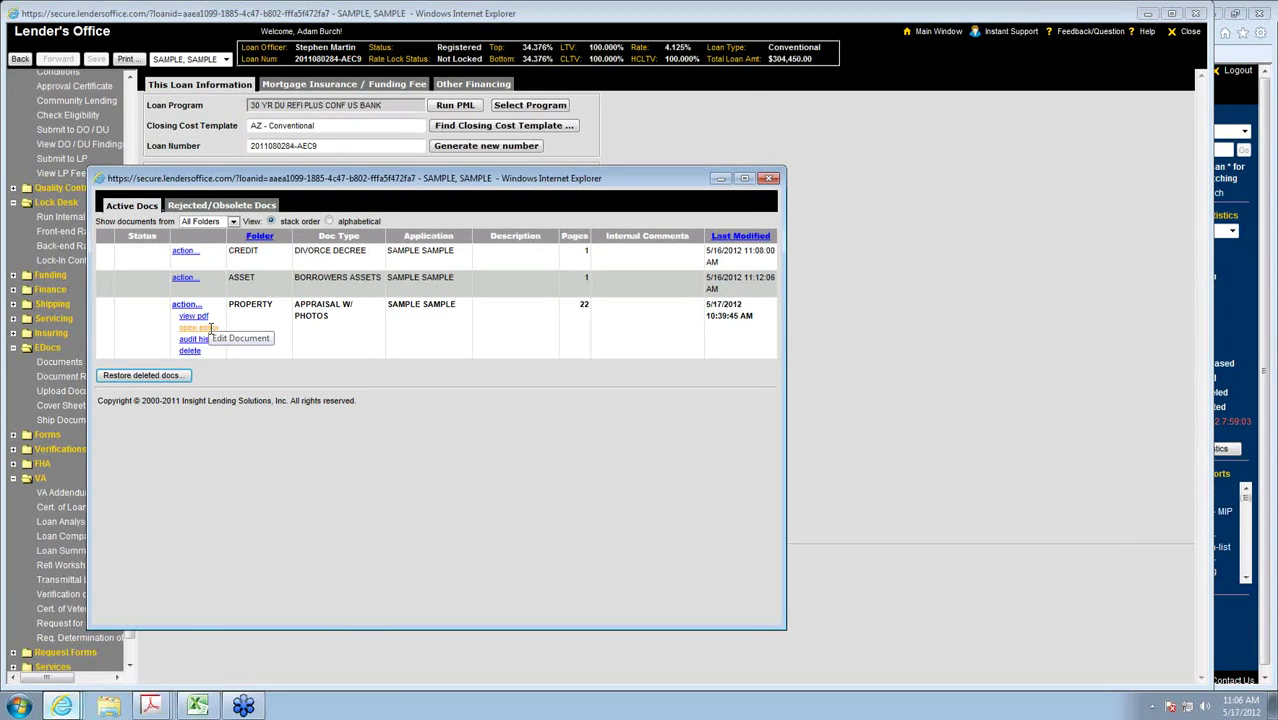
click(210, 329)
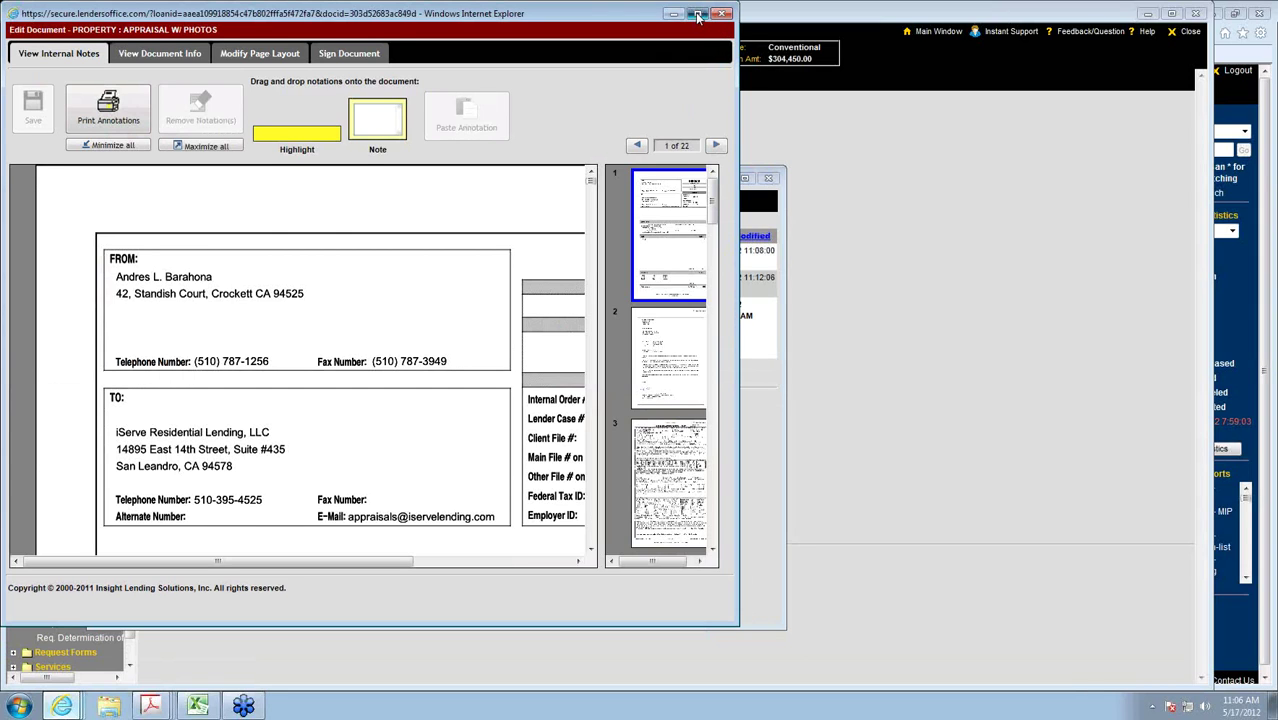
click(698, 14)
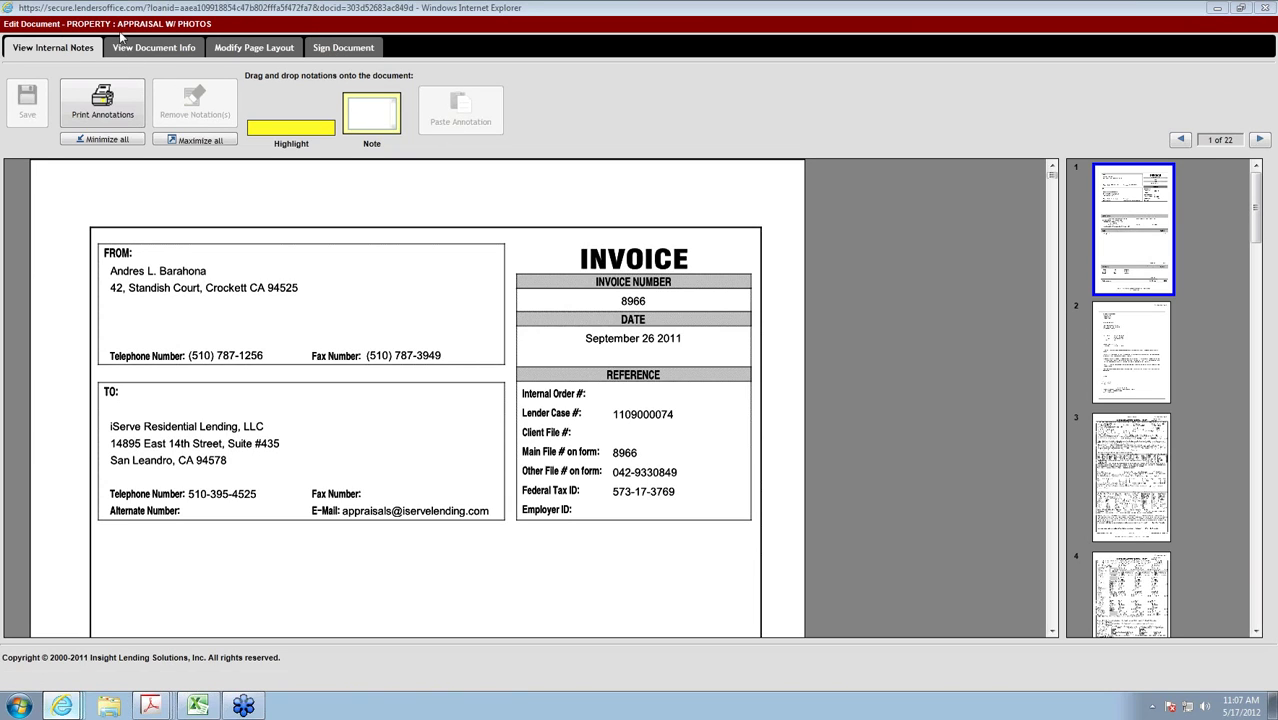
- Look at the appraisal's document info fields and bring up its page layout editing options
click(141, 50)
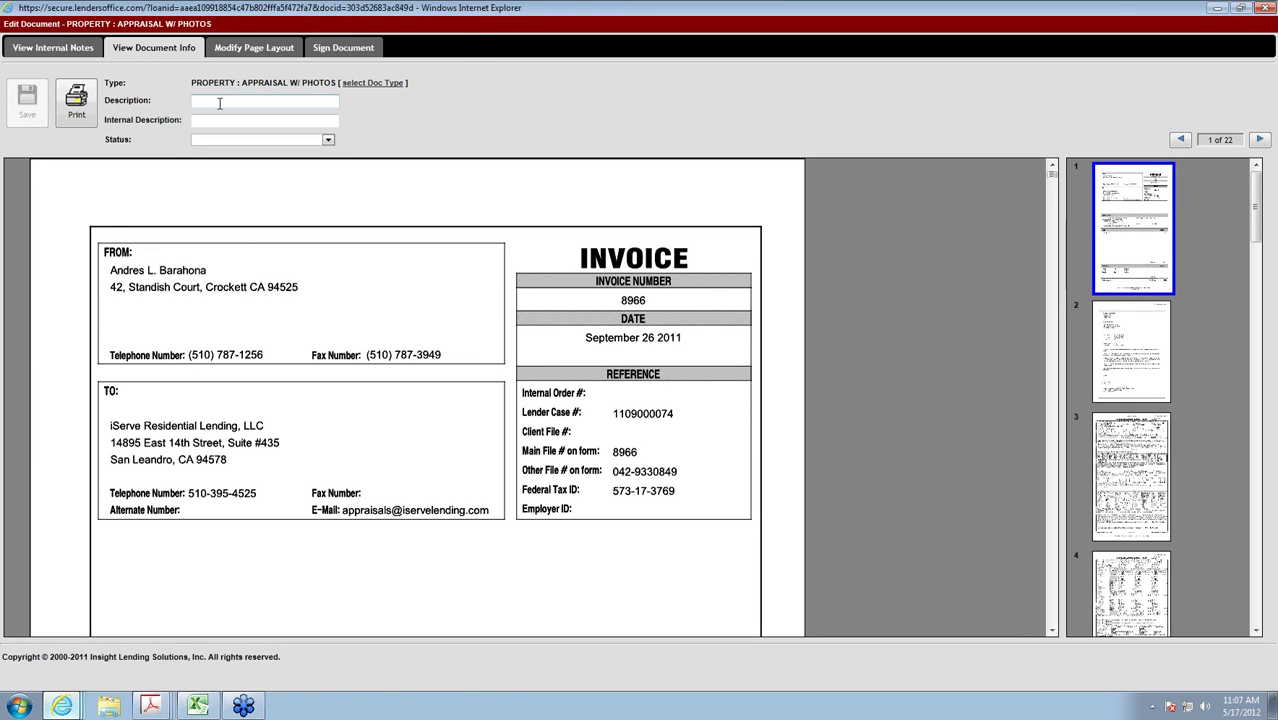
click(220, 100)
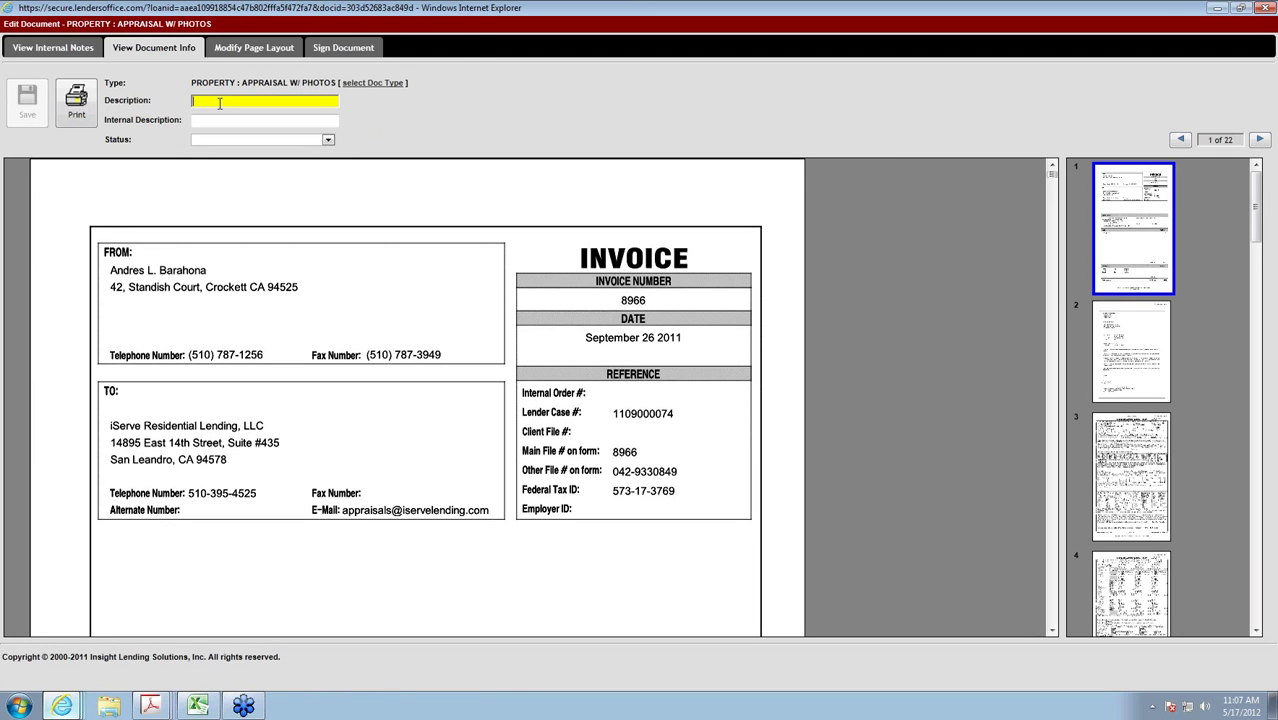
click(259, 49)
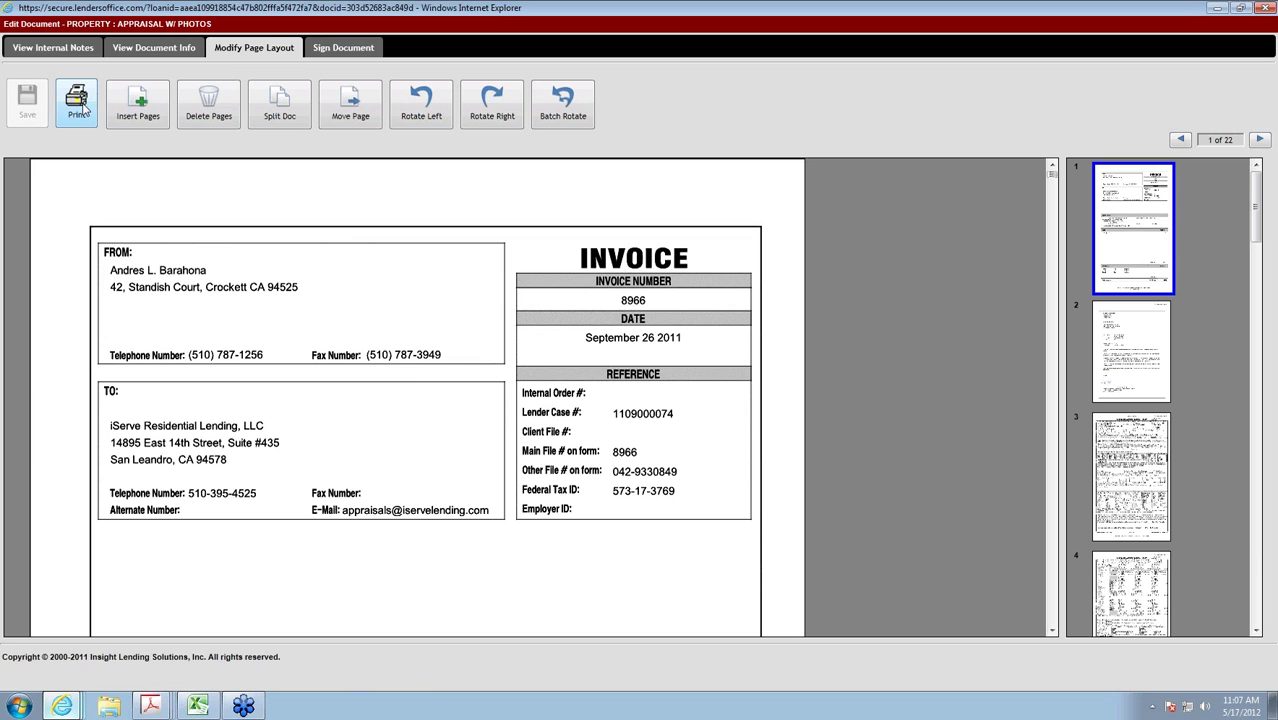
- Insert page 1 of the BORROWERS ASSETS document before the first page of the appraisal
click(140, 112)
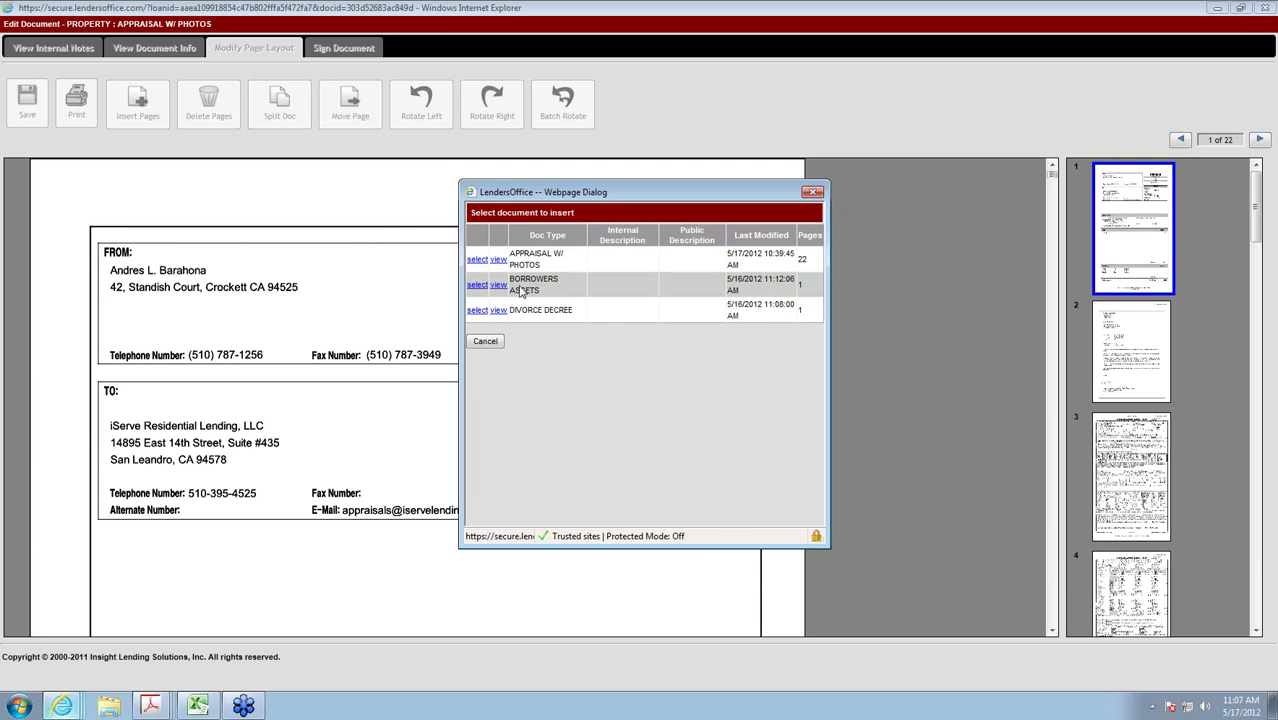
click(478, 286)
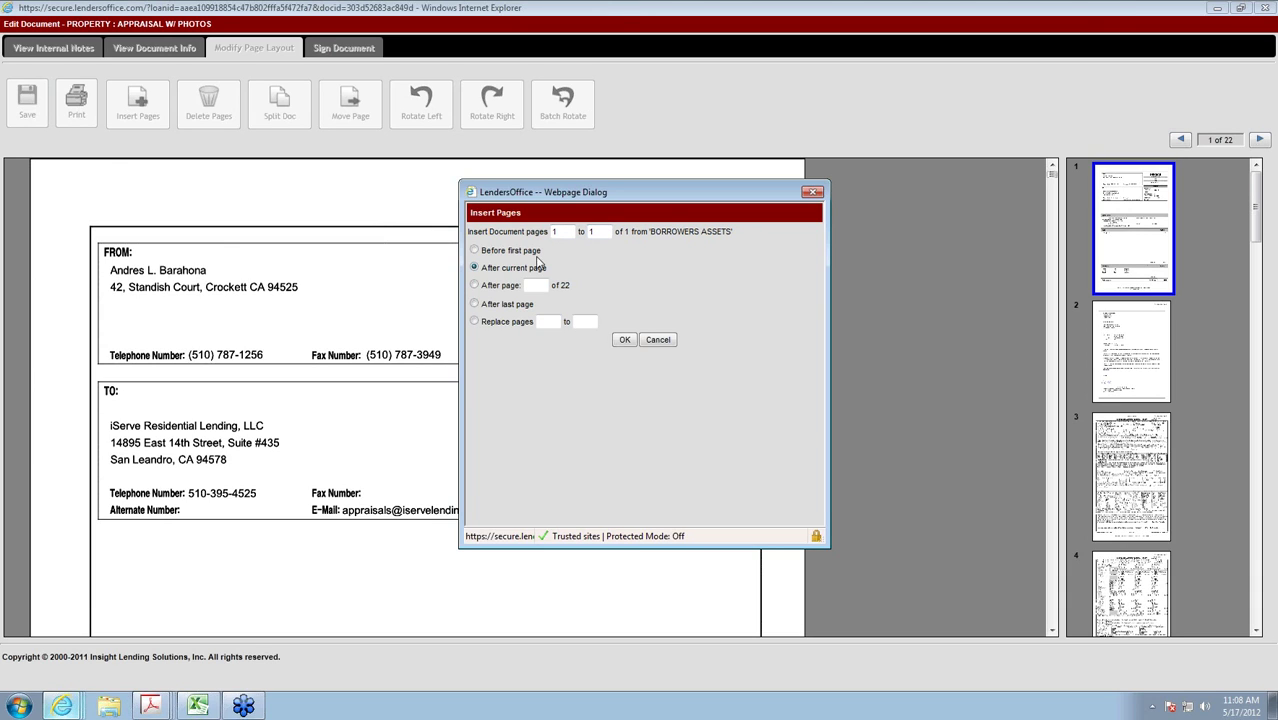
click(478, 251)
click(473, 269)
click(541, 285)
click(474, 304)
click(475, 321)
click(546, 322)
click(474, 250)
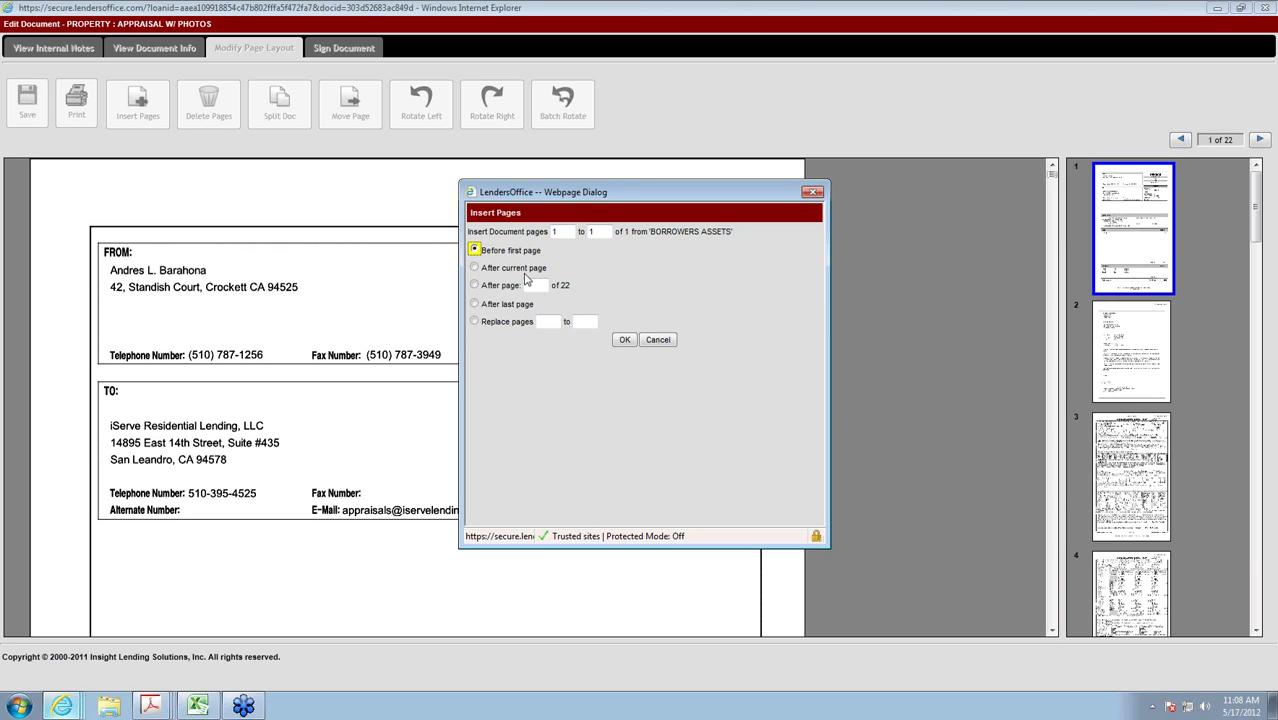
click(624, 340)
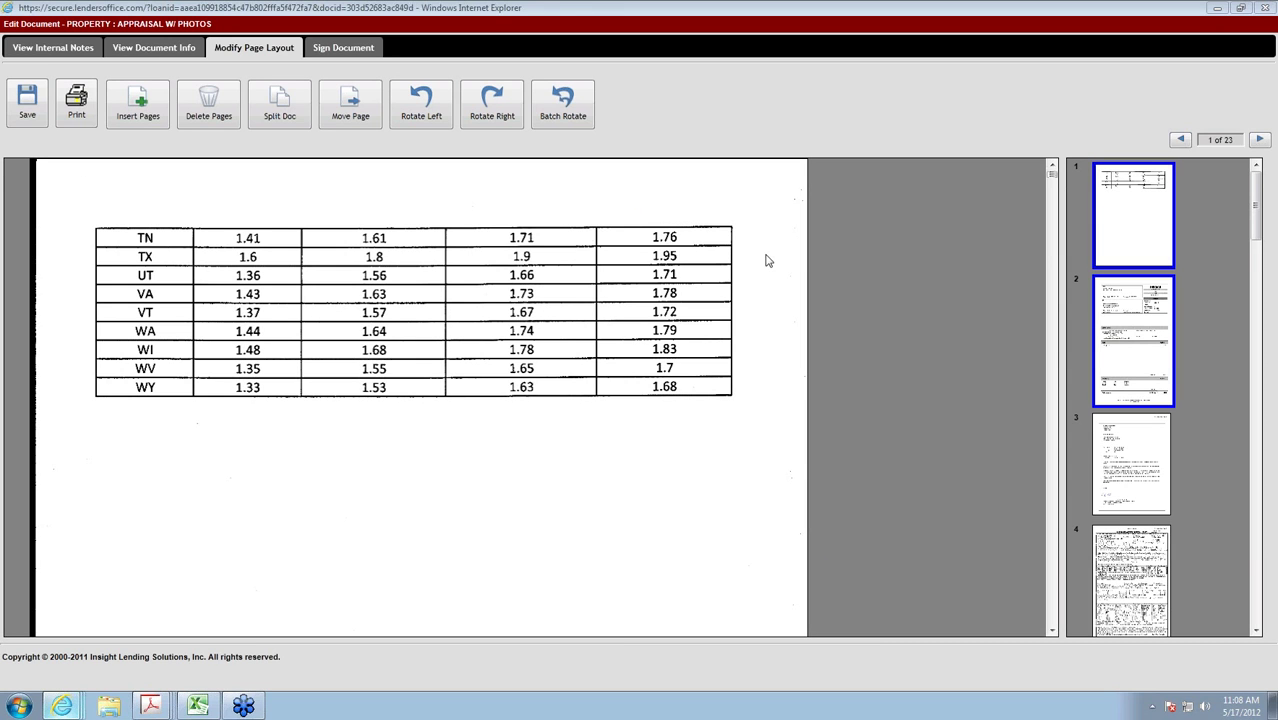
- Delete the inserted BORROWERS ASSETS page from the start of the appraisal, using the current-page option
click(1134, 310)
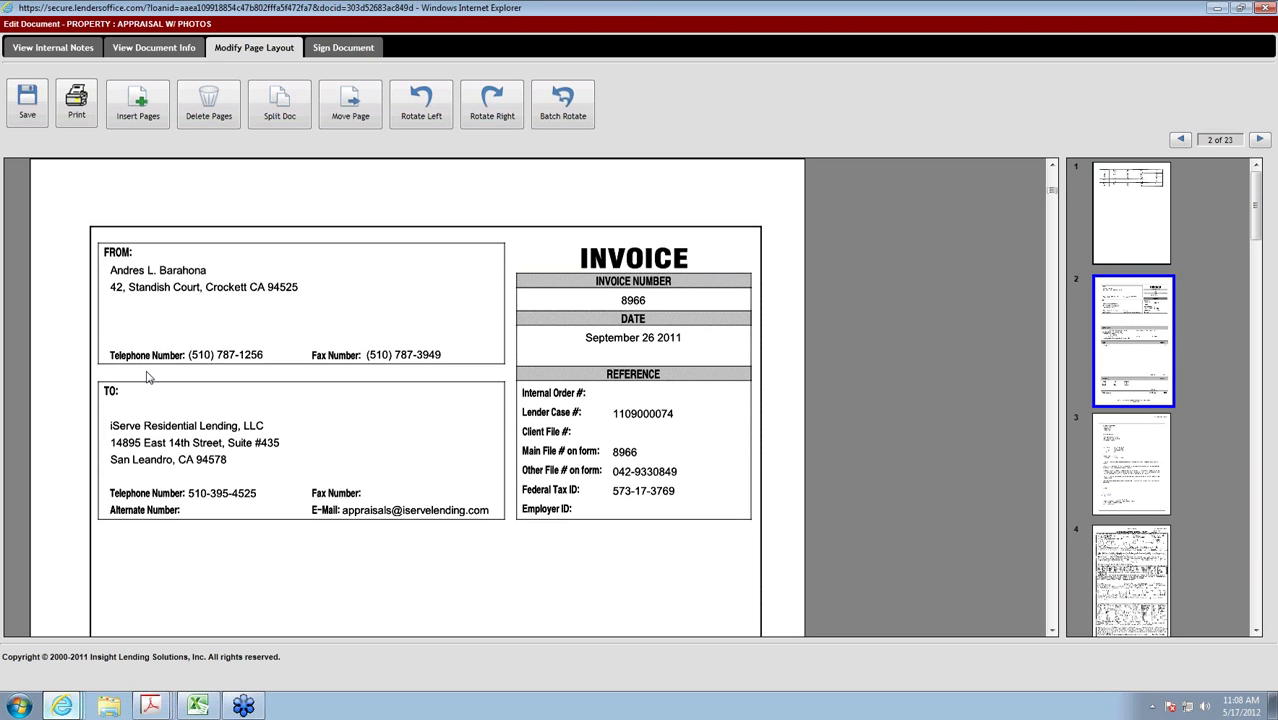
click(1132, 222)
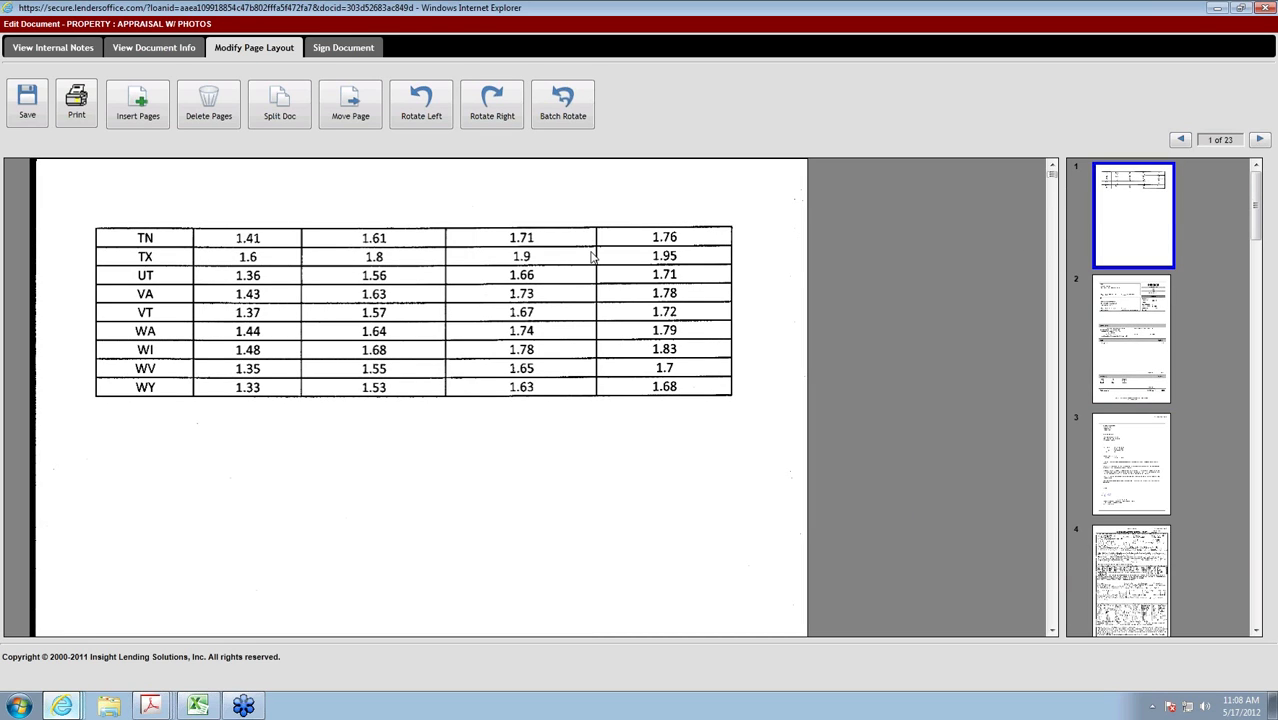
click(209, 106)
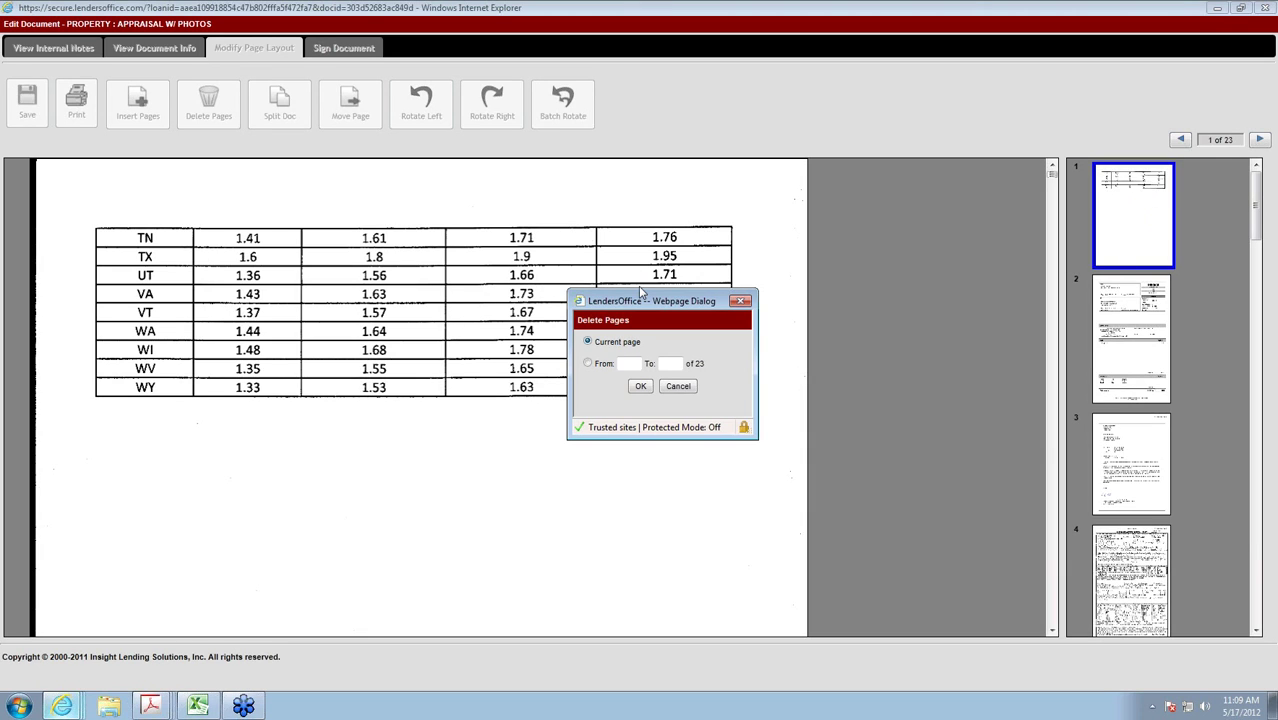
click(588, 364)
click(632, 363)
key(Tab)
click(588, 341)
click(640, 386)
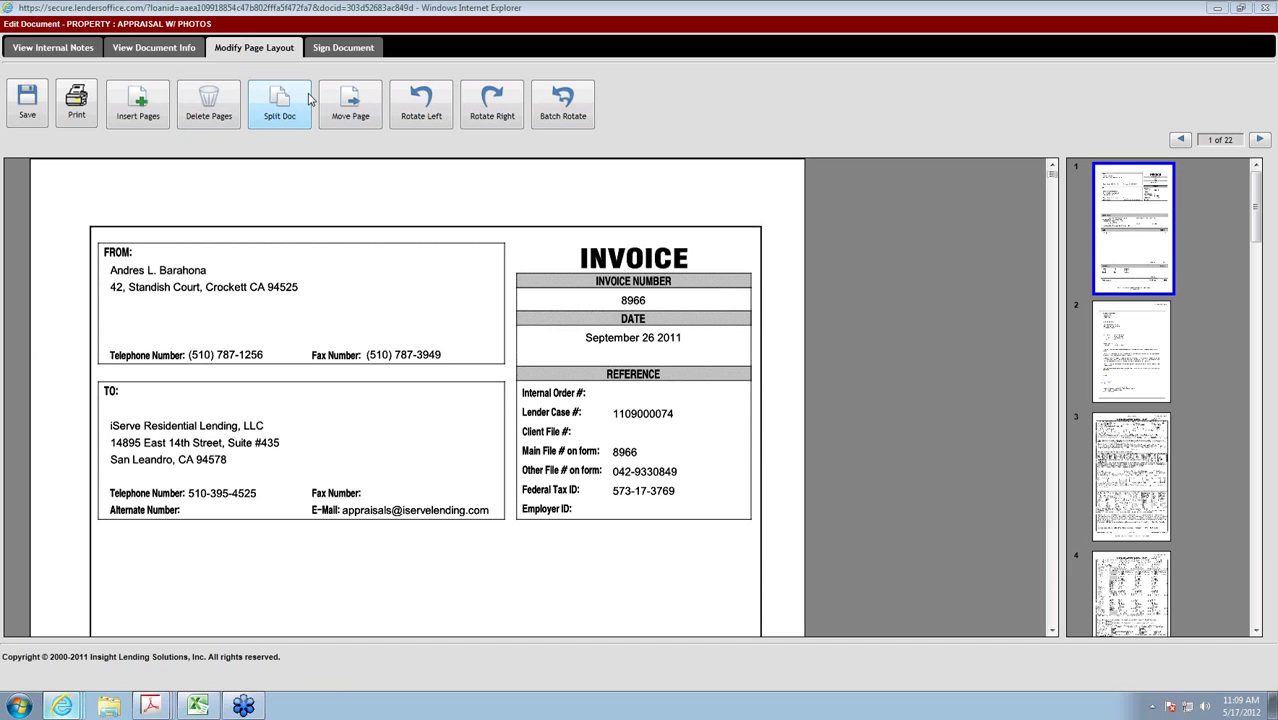
- Set up a document split for pages 1 to 10 as PROPERTY : APPRAISAL W/ PHOTOS, described as "man, i love this appraisal"
click(283, 108)
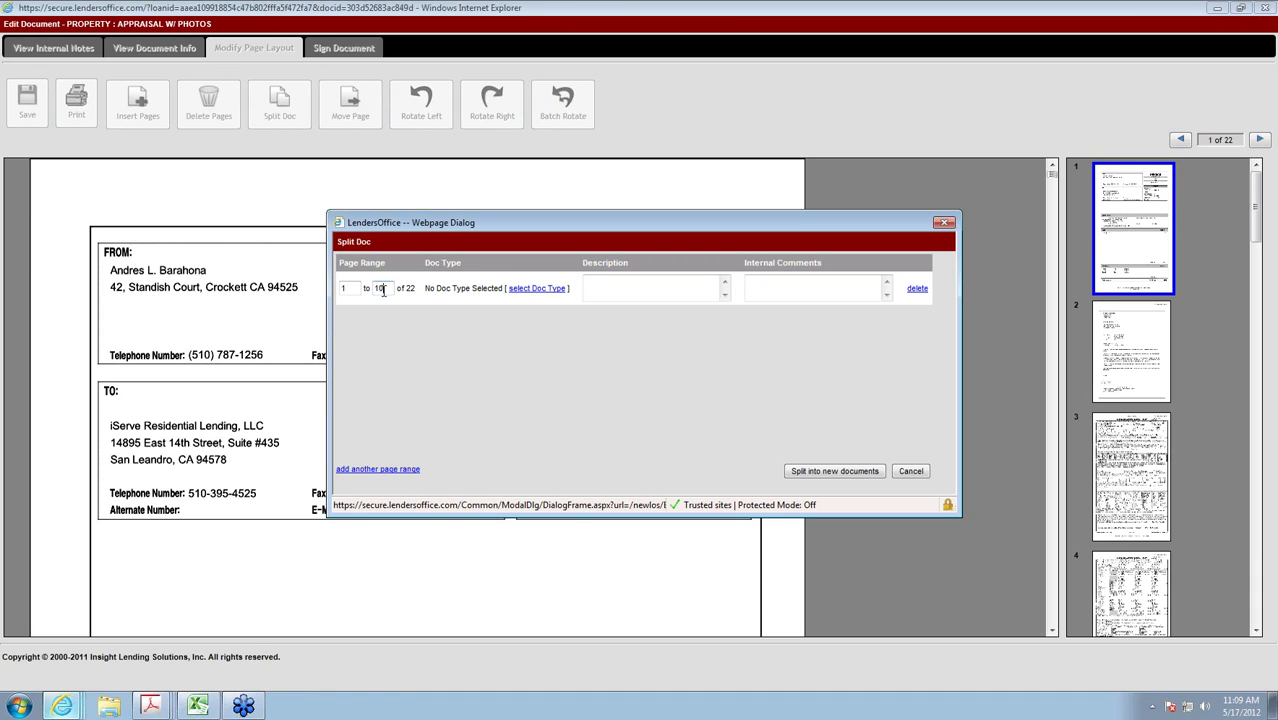
click(528, 292)
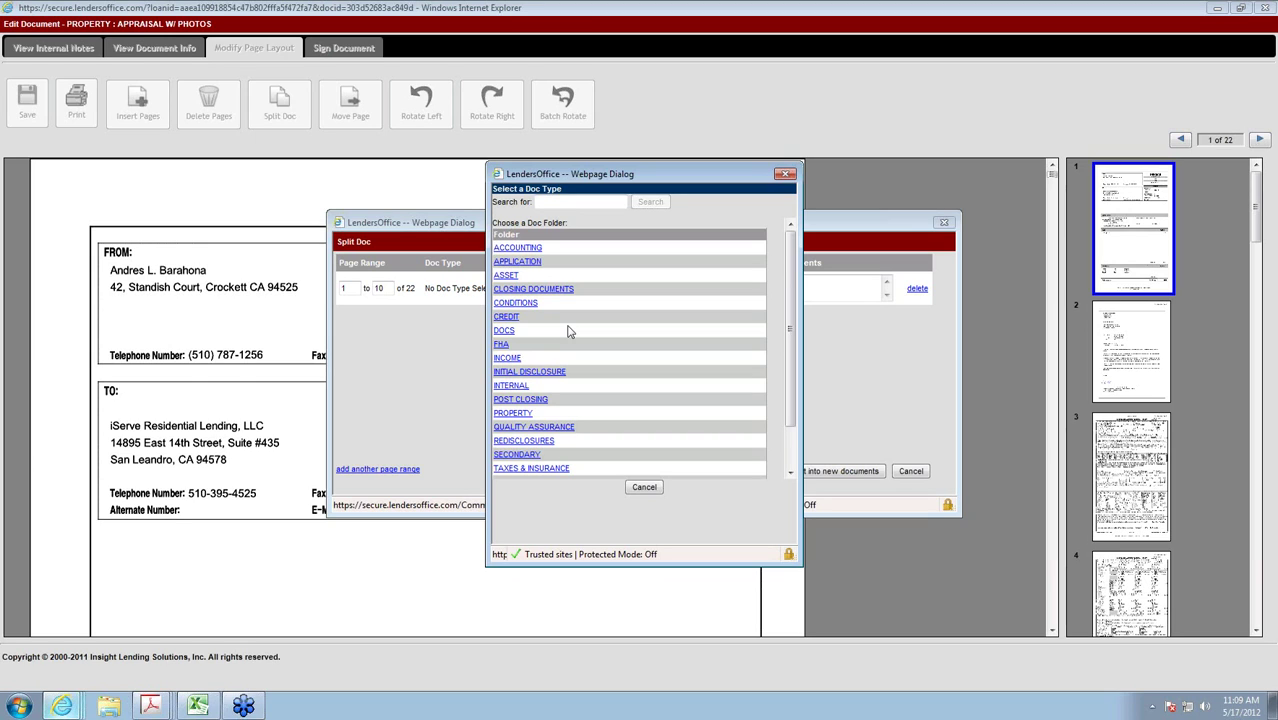
click(513, 414)
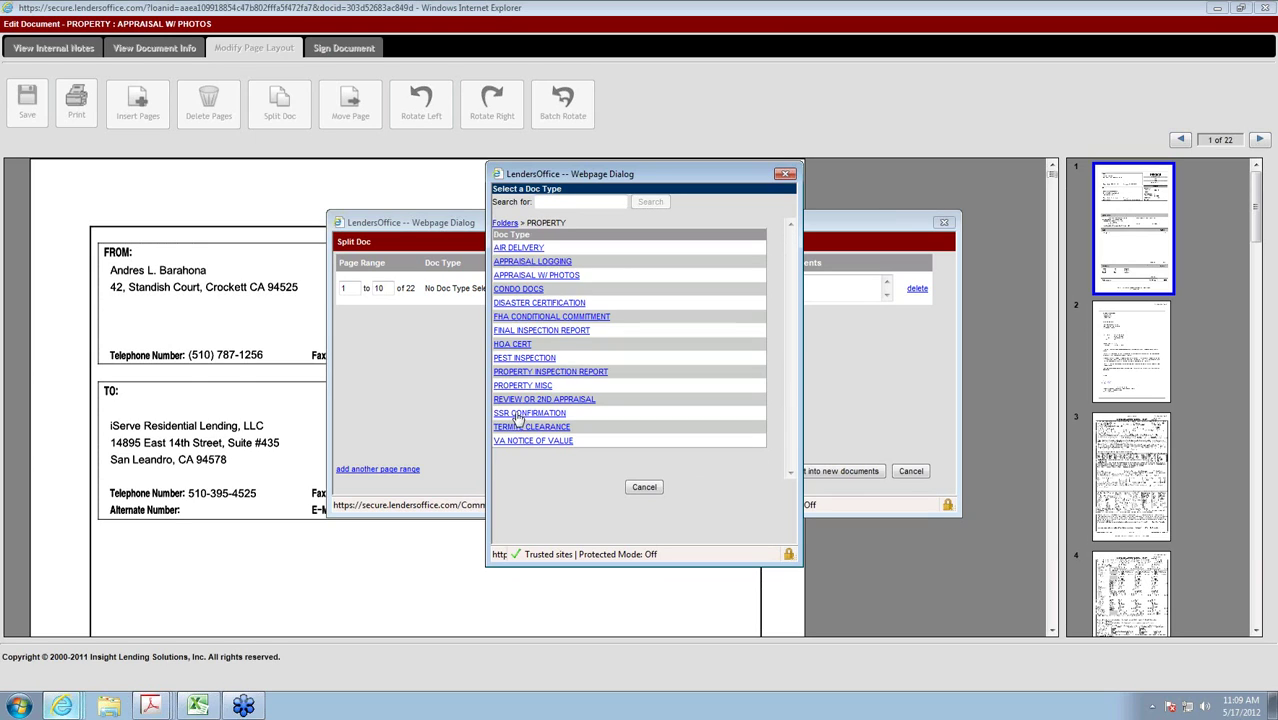
click(548, 275)
click(629, 282)
text(man, i love this appraisal)
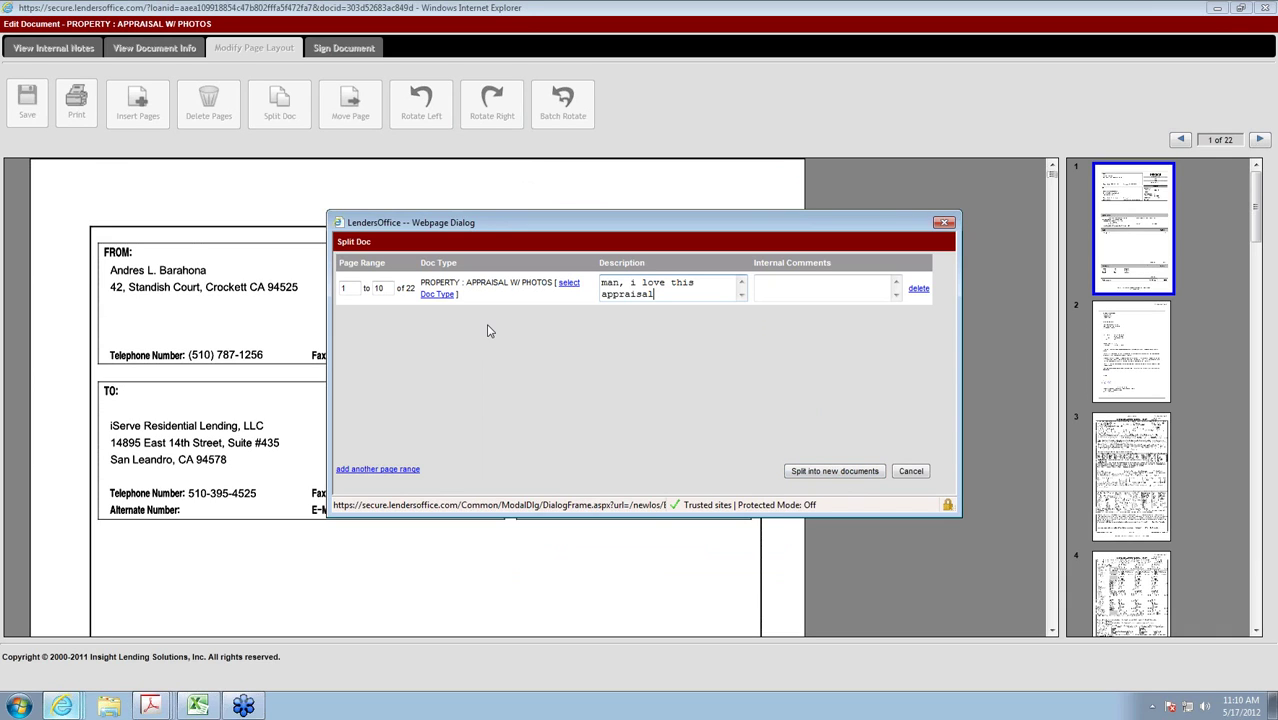
- Add a second split range for pages 11 to 15 with the description "splitting files rules"
click(383, 472)
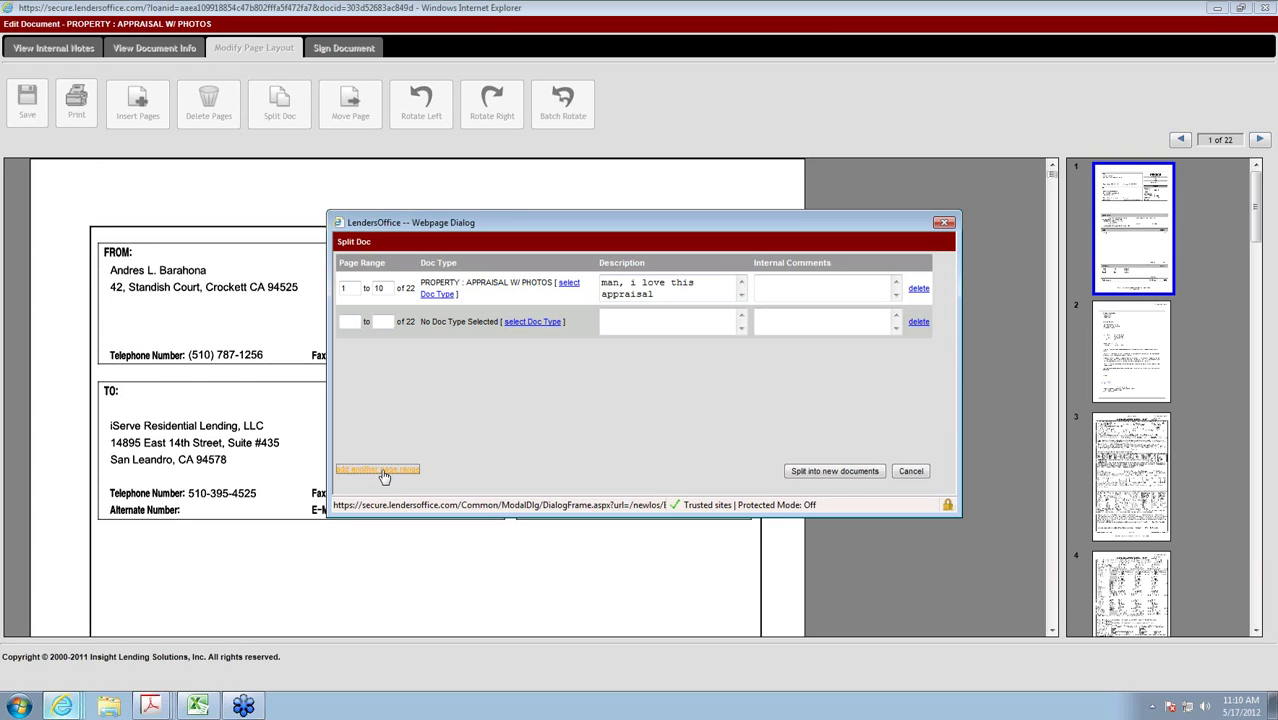
click(353, 320)
text(11)
click(381, 321)
text(15)
click(631, 319)
text(splitting files rules)
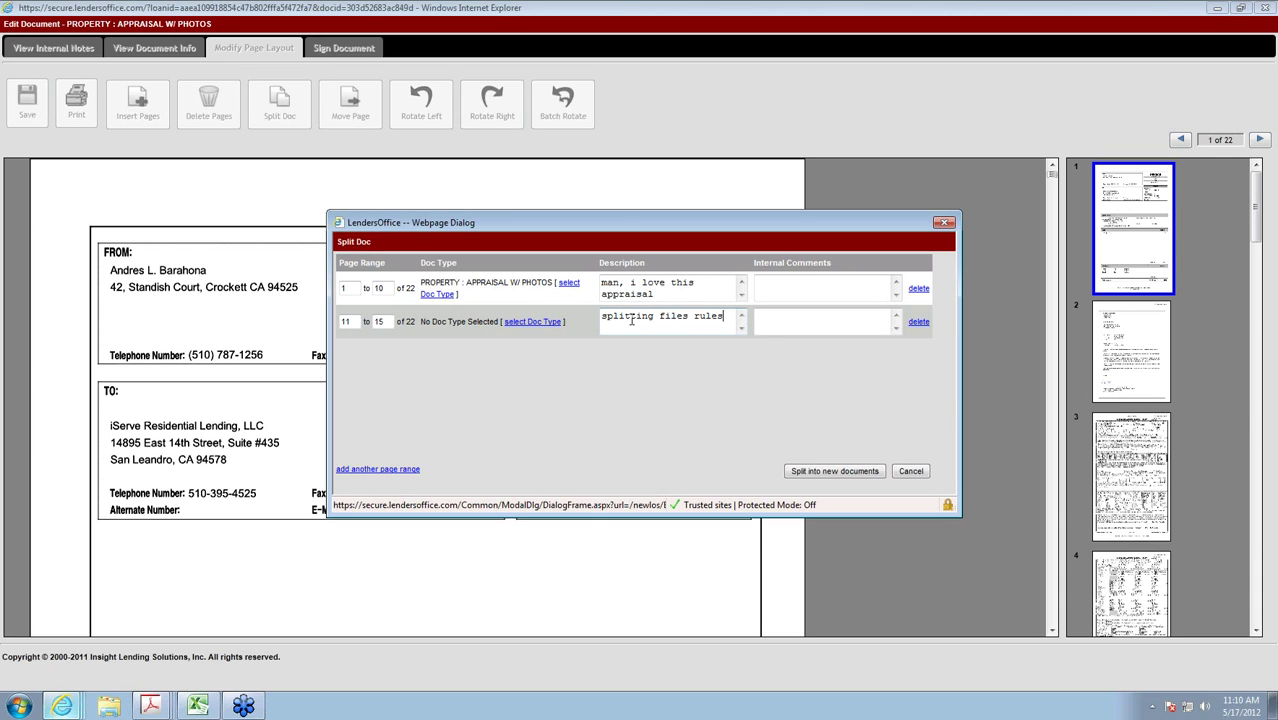
- Assign PROPERTY : APPRAISAL W/ PHOTOS as the second range's doc type and split both ranges into new documents
click(822, 472)
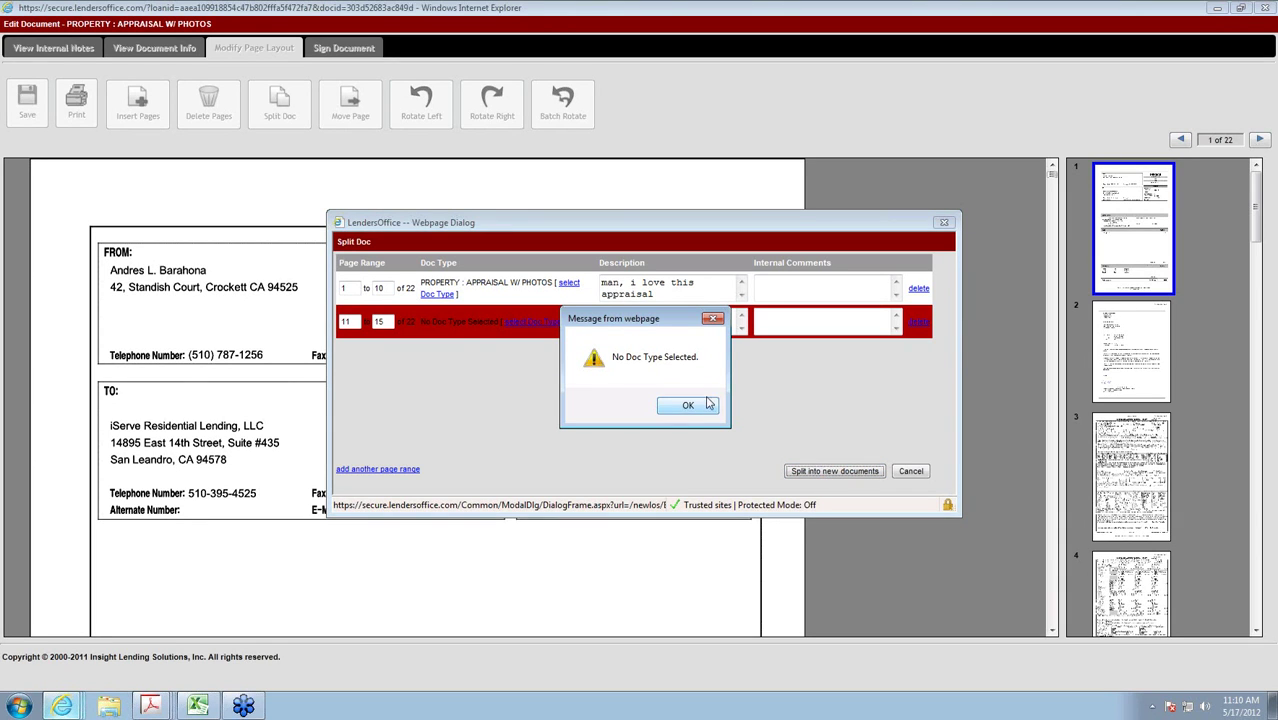
click(688, 405)
click(541, 321)
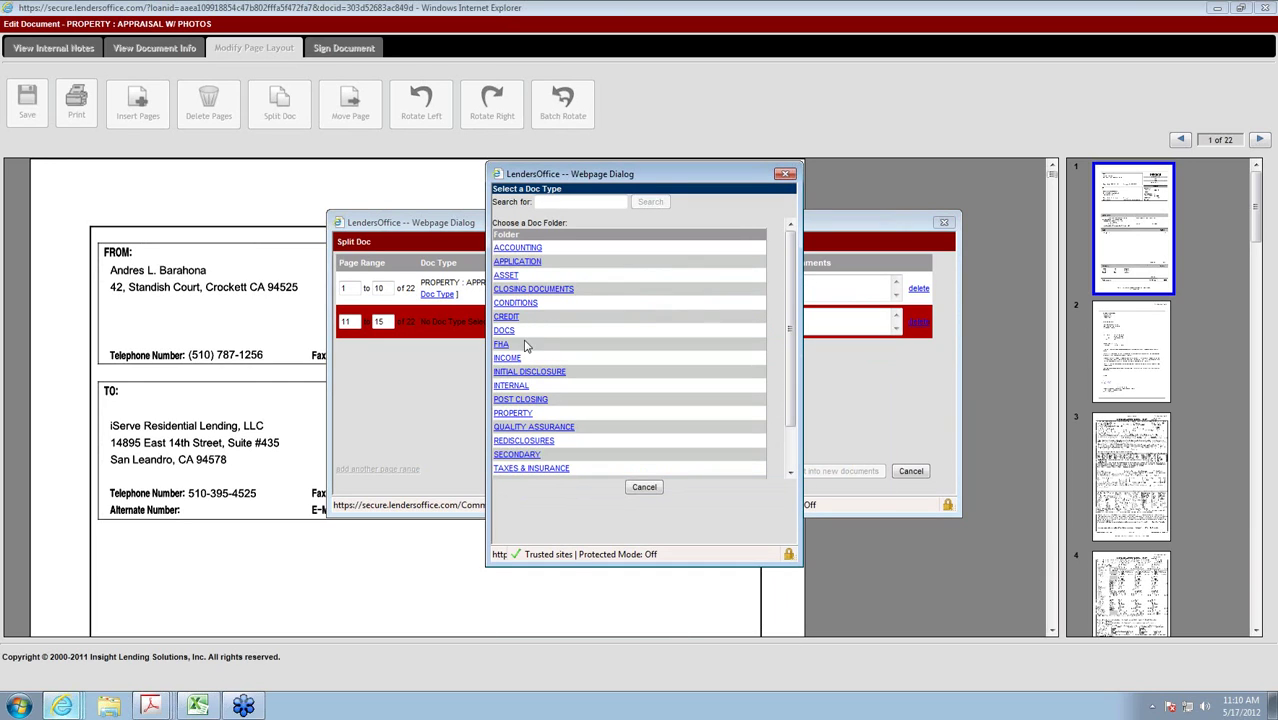
click(521, 414)
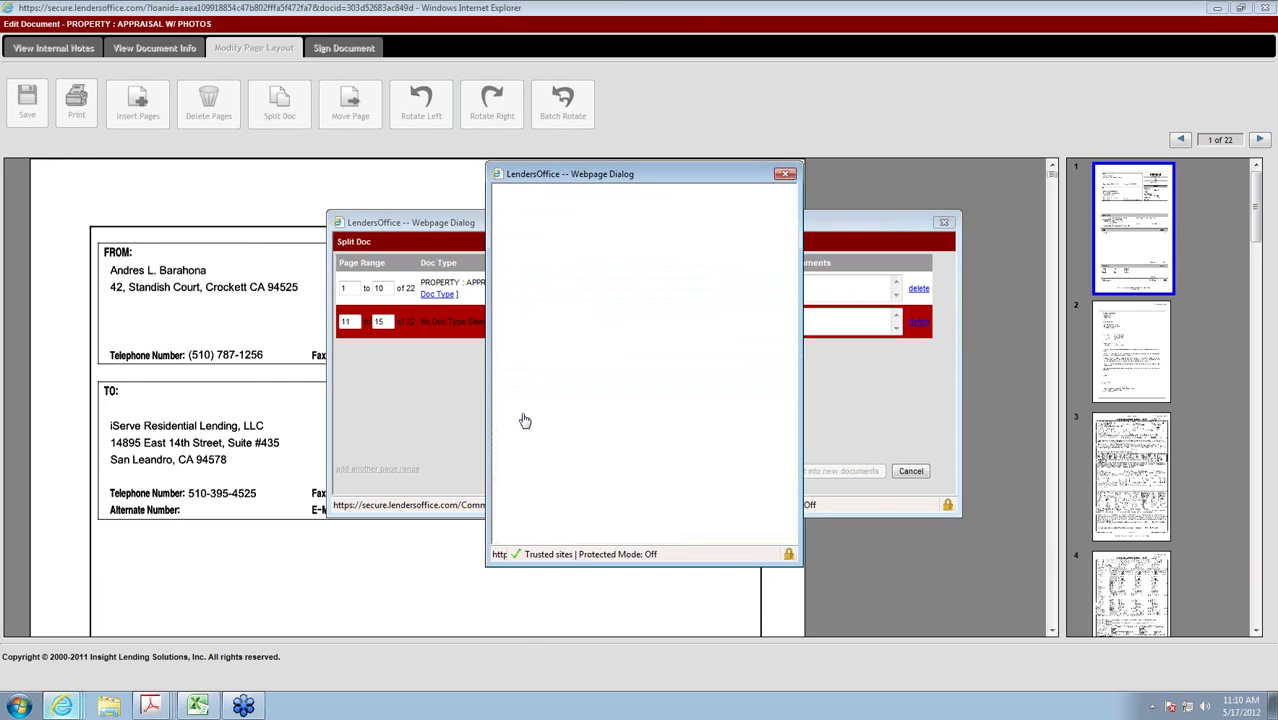
click(535, 280)
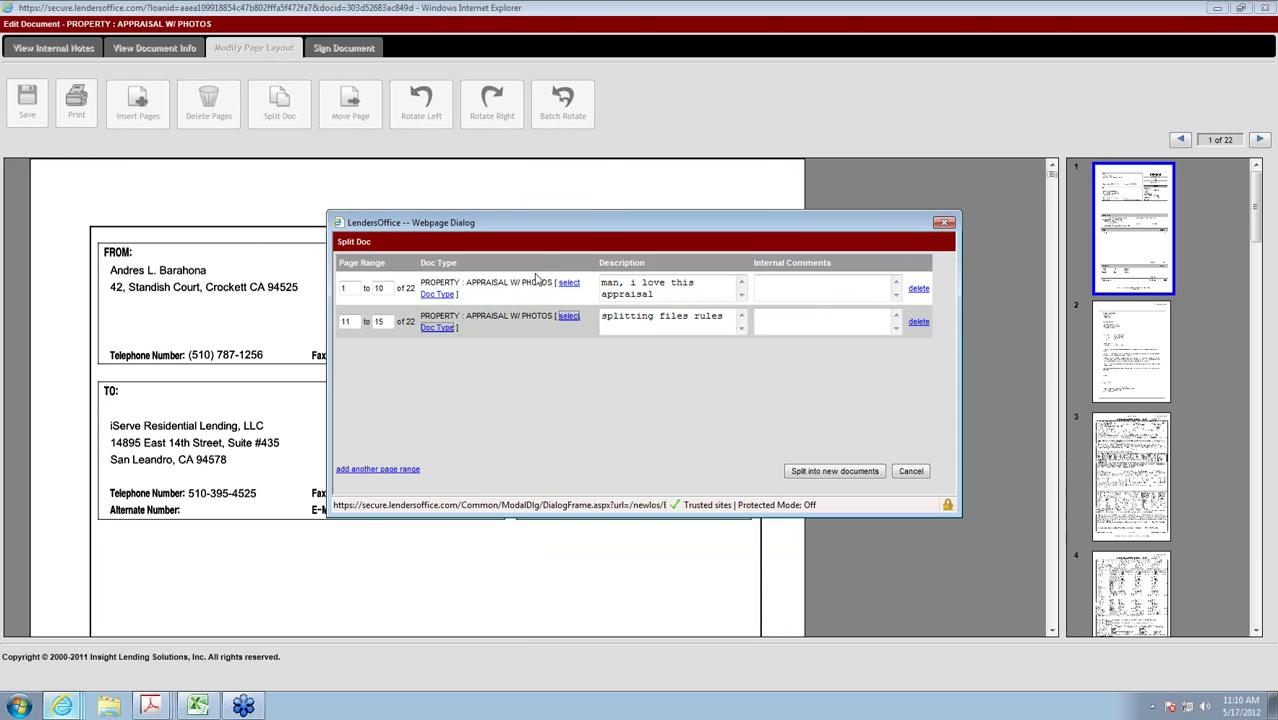
click(816, 471)
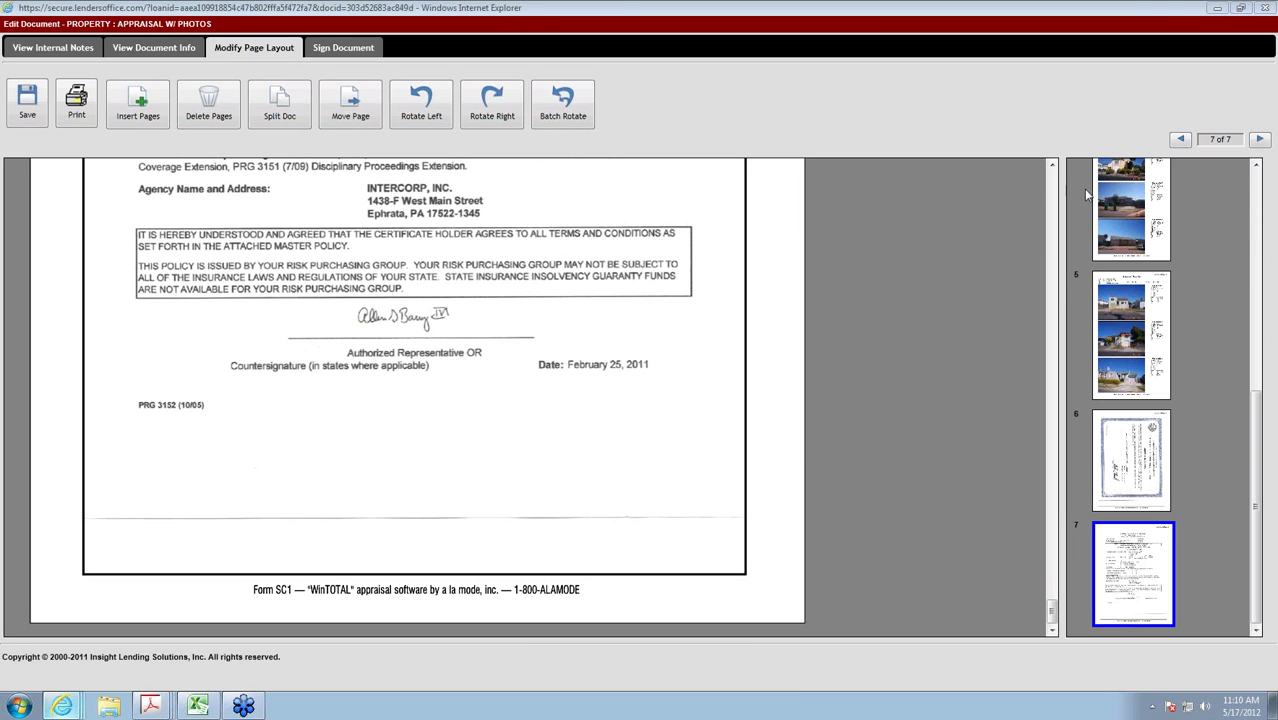
- Review the pages left in the appraisal after the split, from the last page back to the first
click(1051, 174)
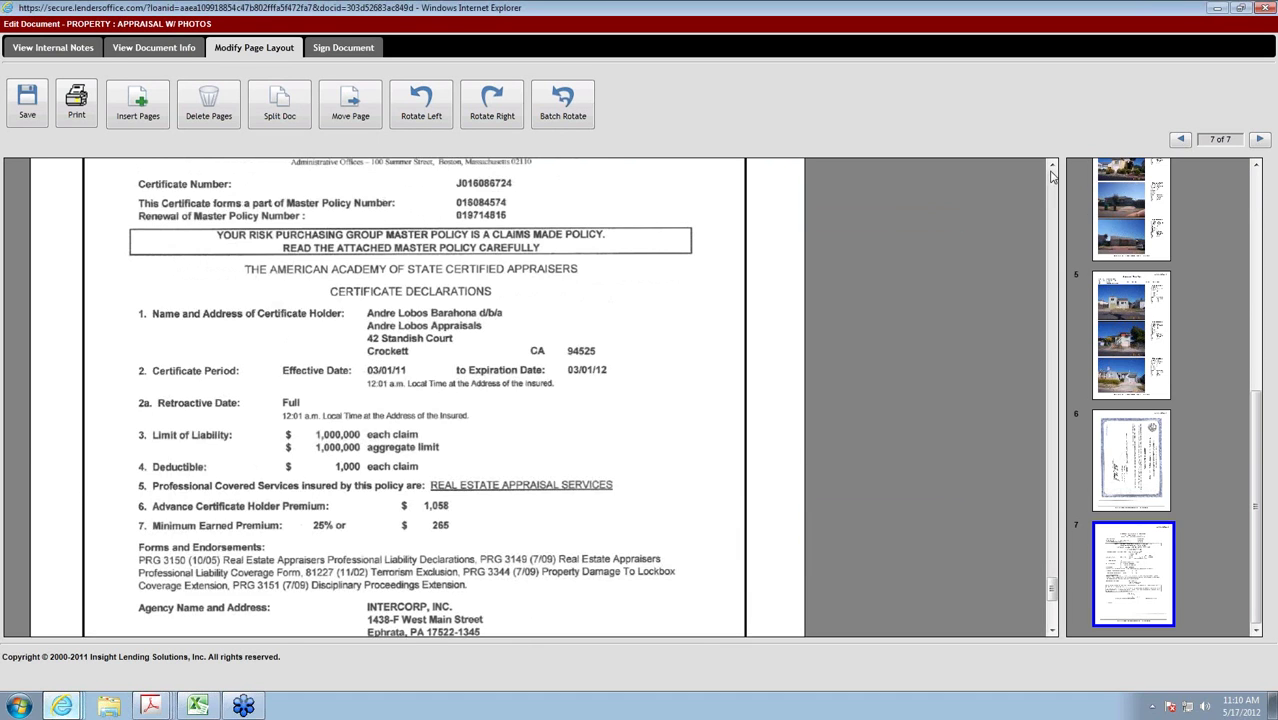
click(1051, 174)
click(1051, 174)
click(1053, 182)
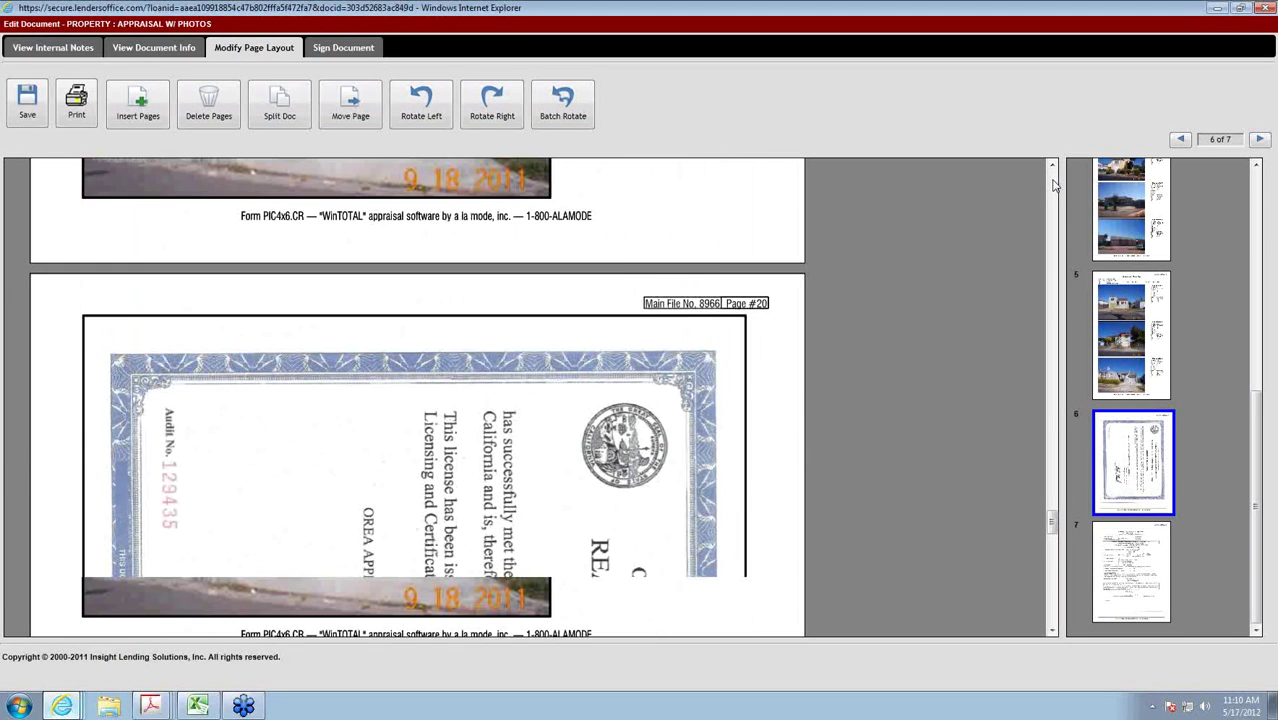
click(1053, 182)
click(1053, 182)
click(1053, 182)
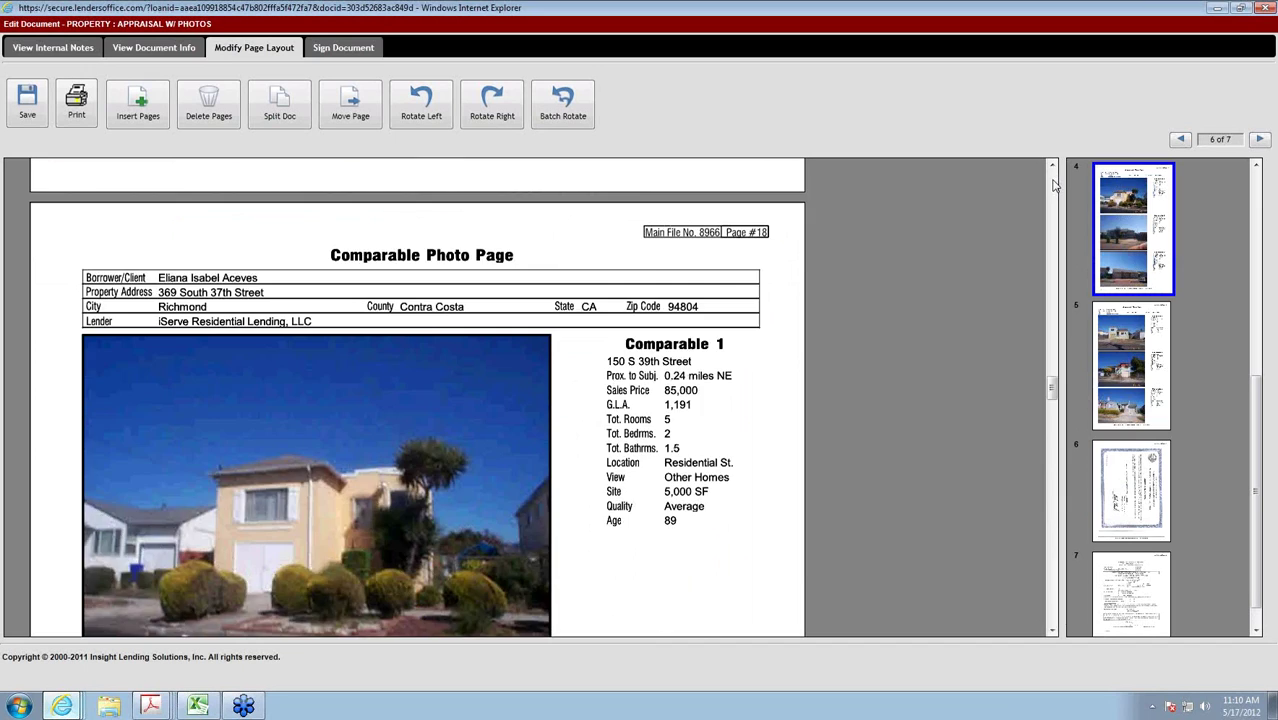
click(1053, 182)
click(1053, 182)
click(1053, 182)
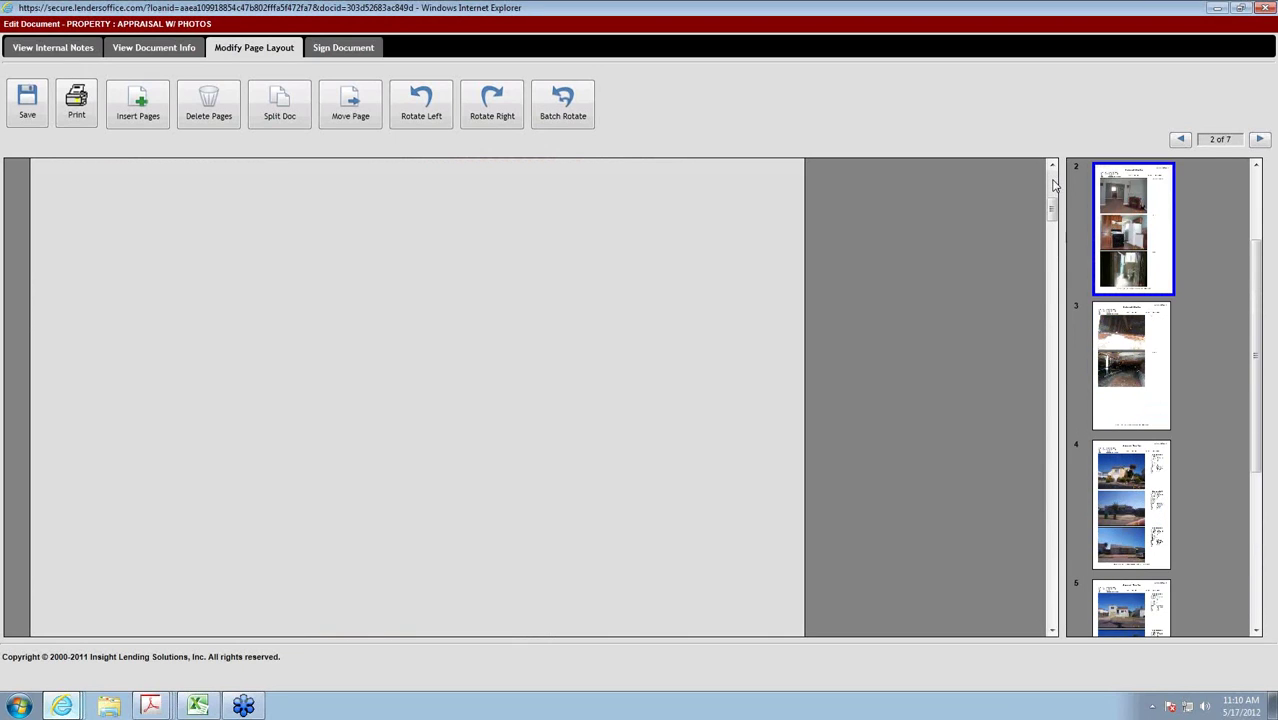
click(1053, 182)
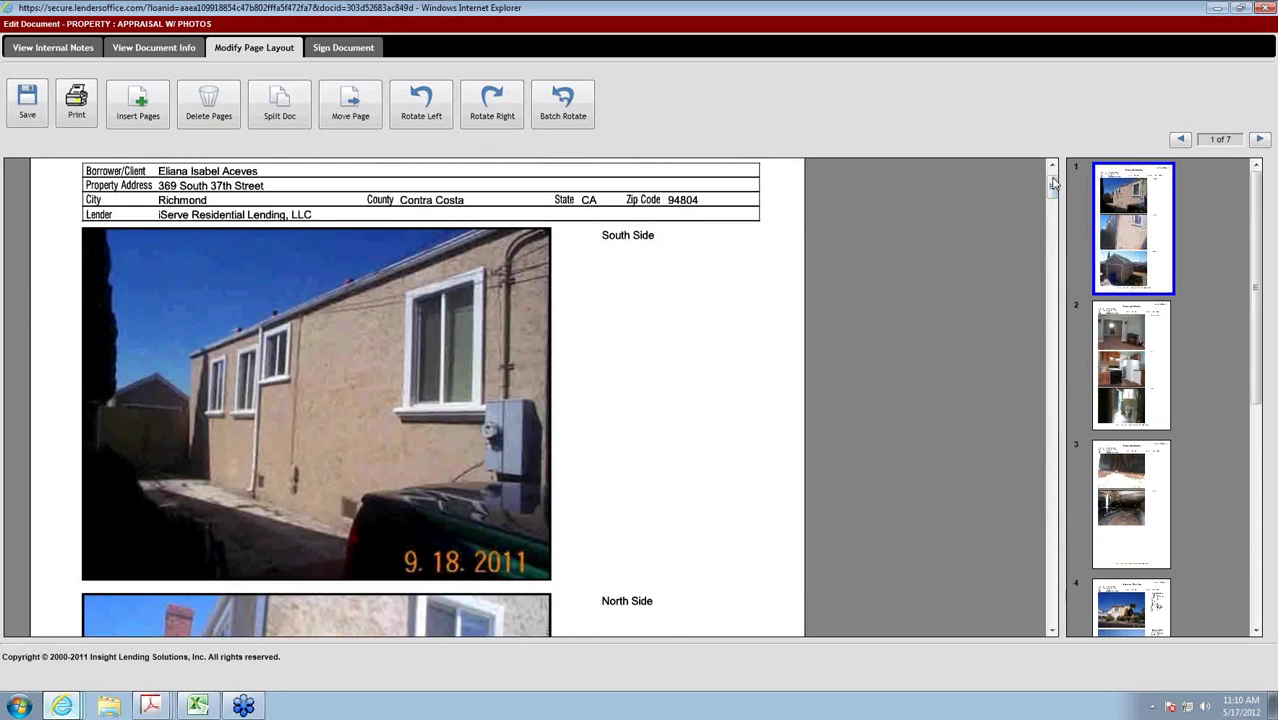
click(1053, 182)
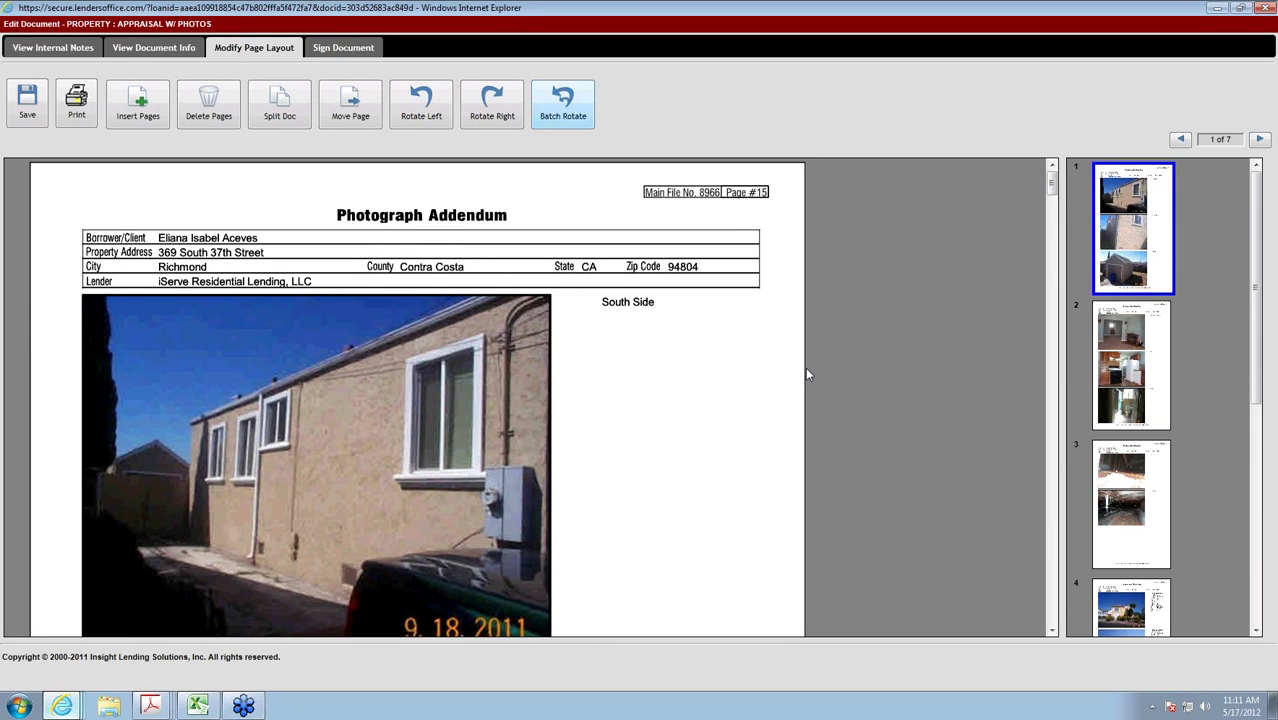
- Rotate page 1 of the appraisal left in 90-degree turns through a full circle
click(421, 104)
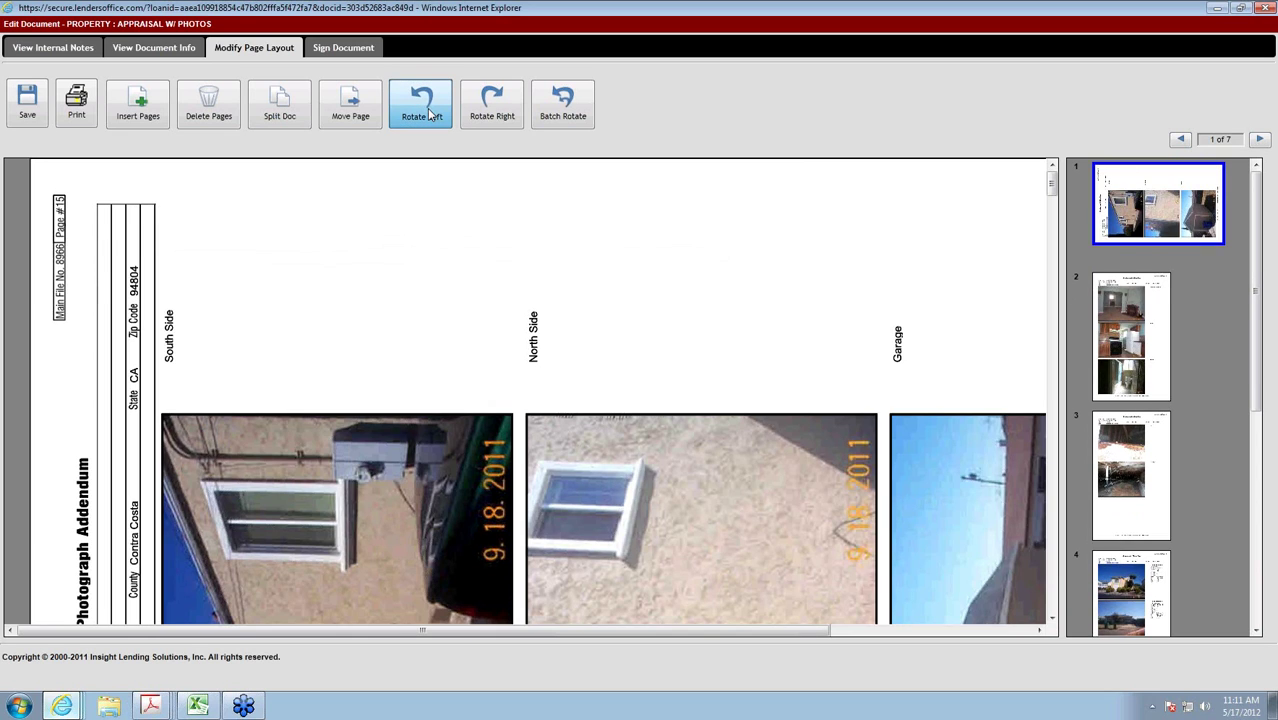
click(429, 116)
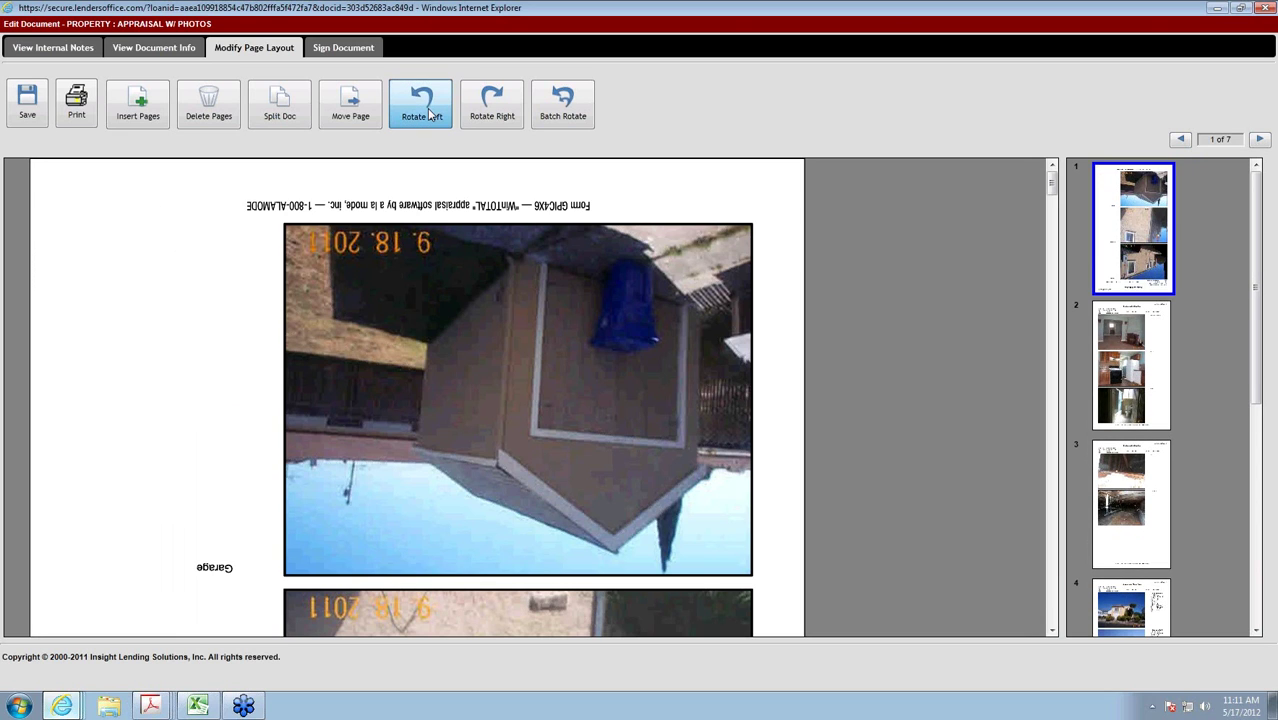
double_click(429, 116)
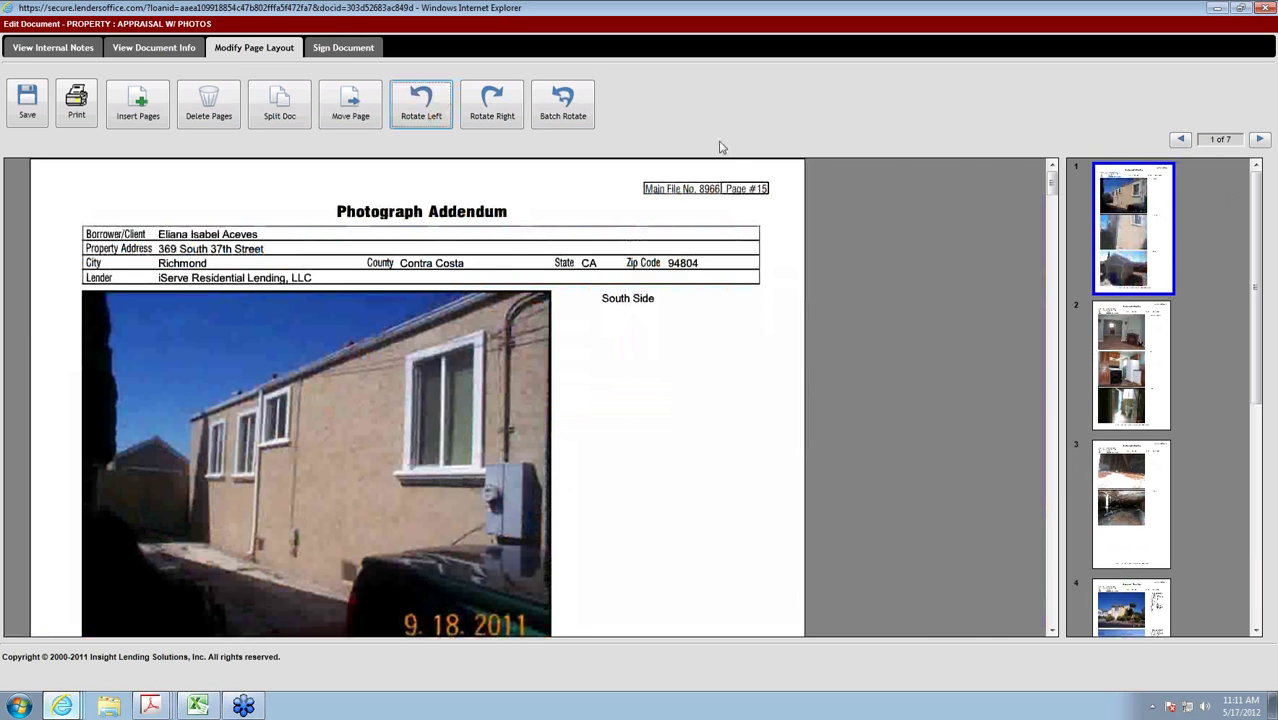
- Batch rotate a page range starting at page 3 upside-down (180 degrees) and check the flipped pages 3 and 4
click(563, 105)
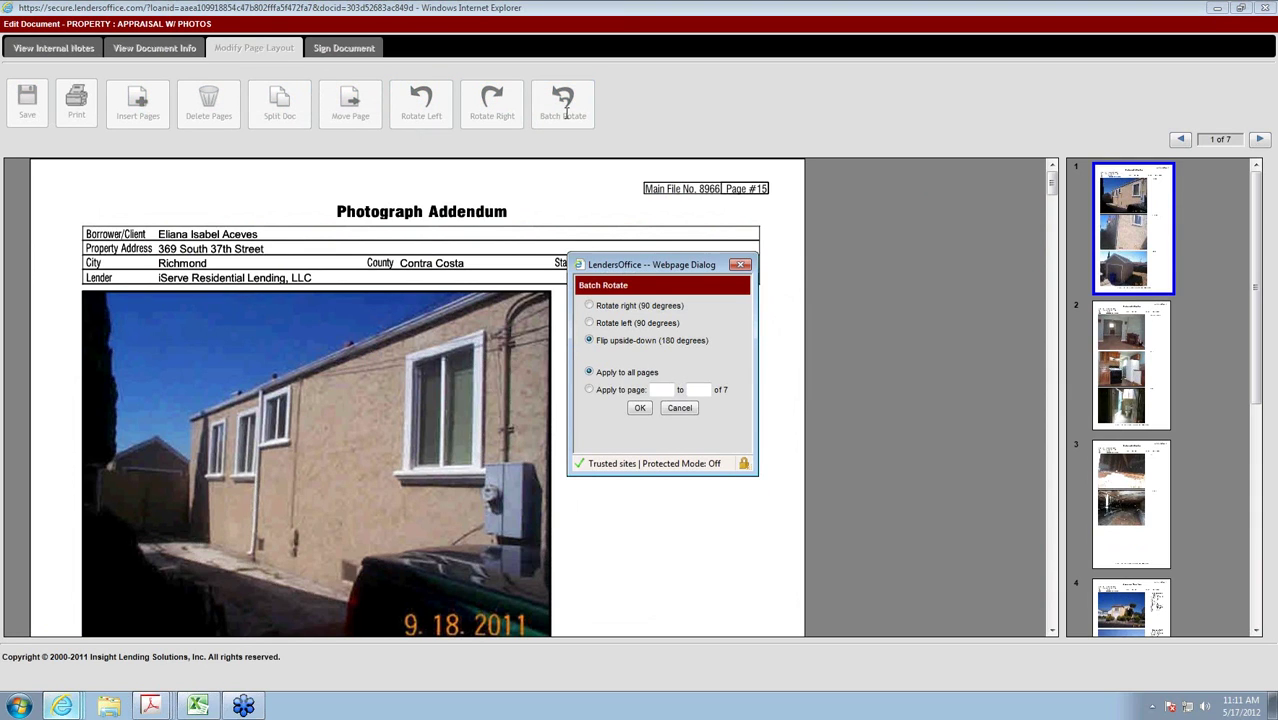
click(589, 390)
click(666, 390)
click(702, 390)
click(641, 408)
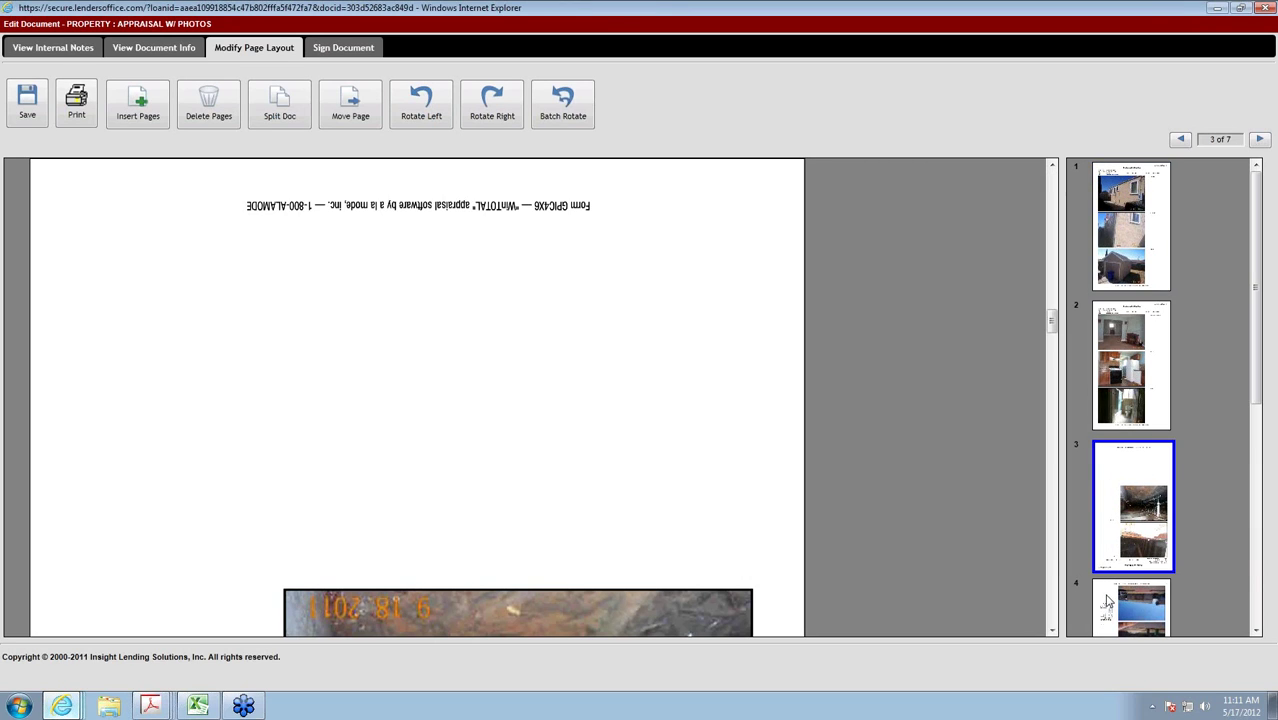
drag(1107, 601, 1125, 518)
click(1143, 598)
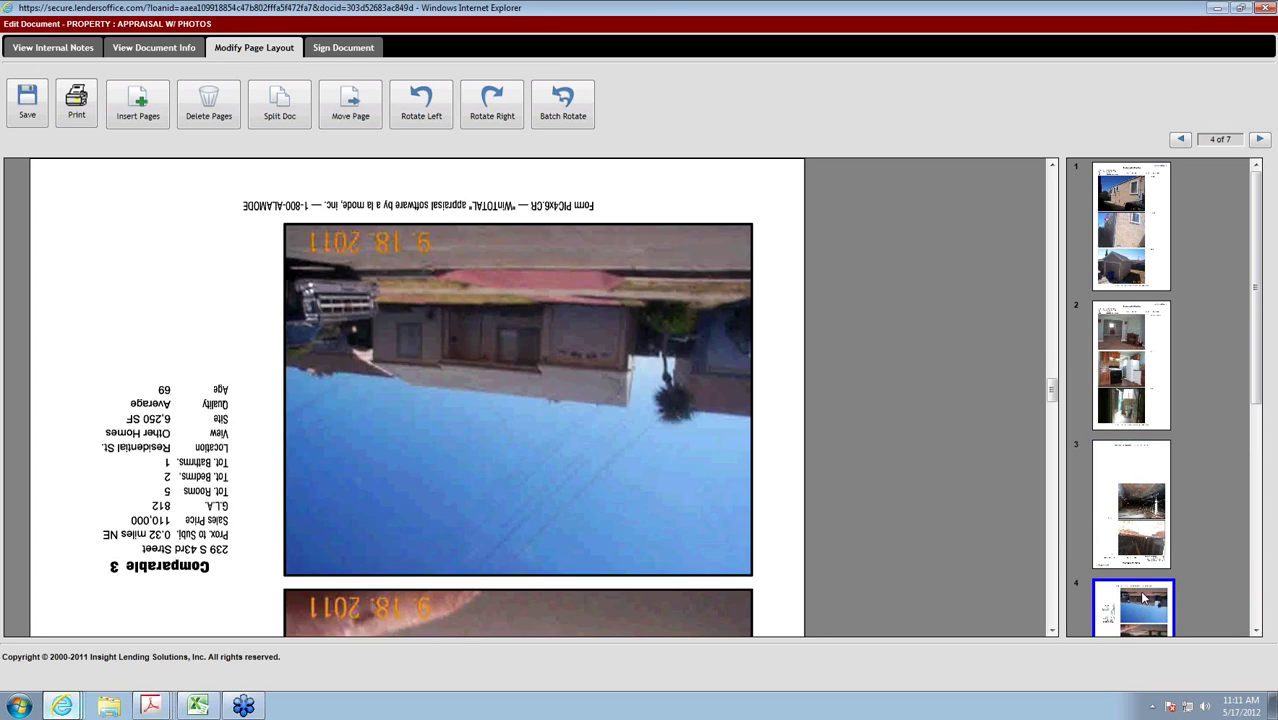
click(1147, 523)
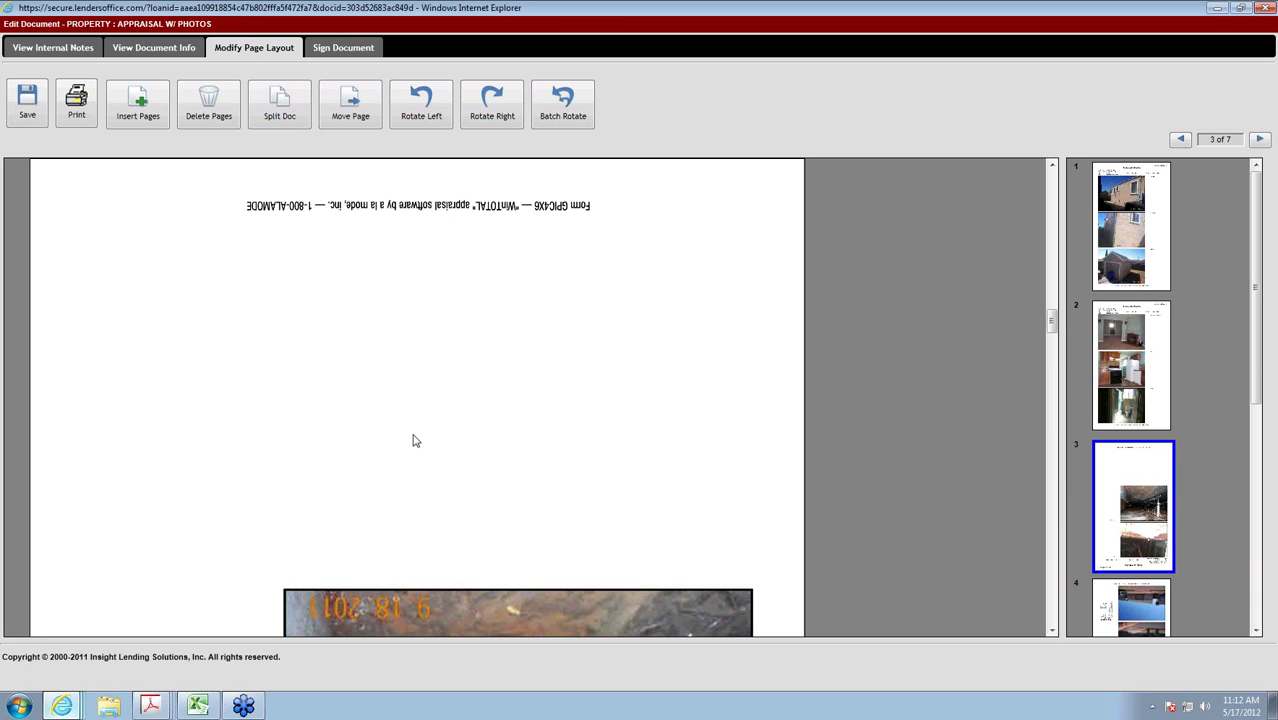
click(28, 105)
- Place the signature on page 3 just above the first photo, reduced to a small size
click(336, 48)
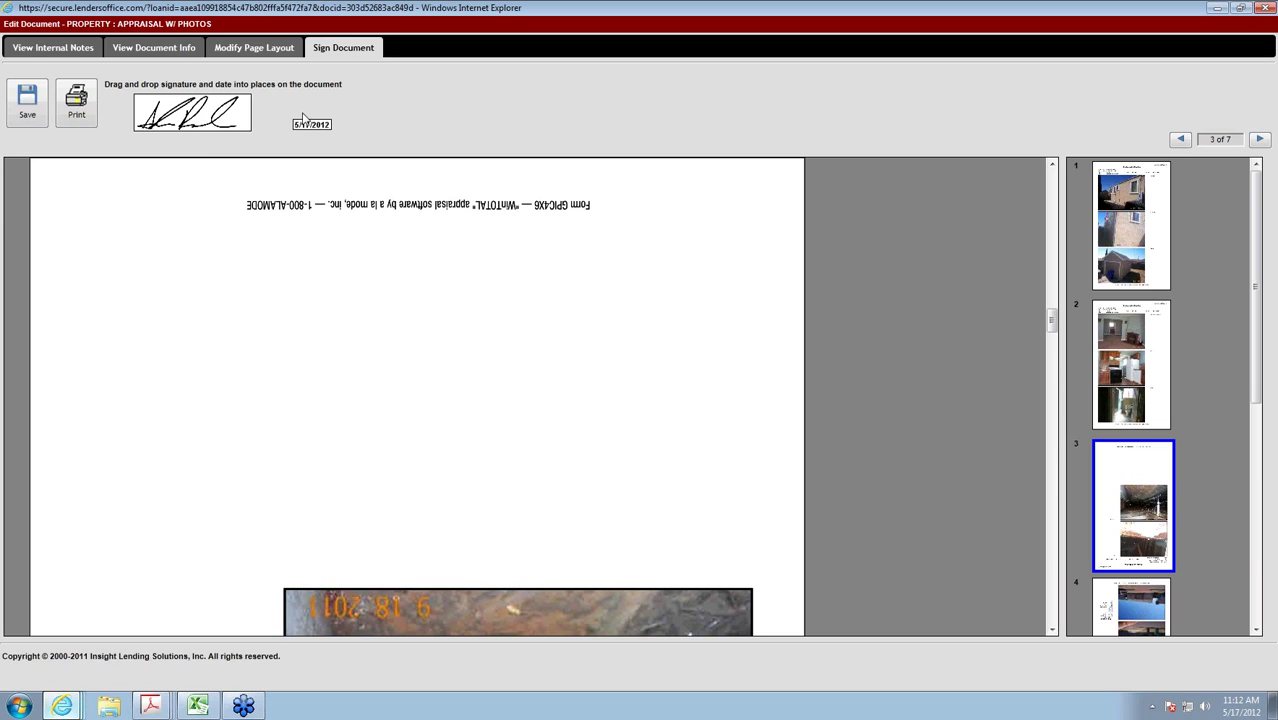
mouse_move(186, 151)
mouse_down()
mouse_move(211, 314)
mouse_move(262, 458)
mouse_move(311, 499)
mouse_move(320, 486)
mouse_move(368, 514)
mouse_move(425, 571)
mouse_move(421, 553)
mouse_up()
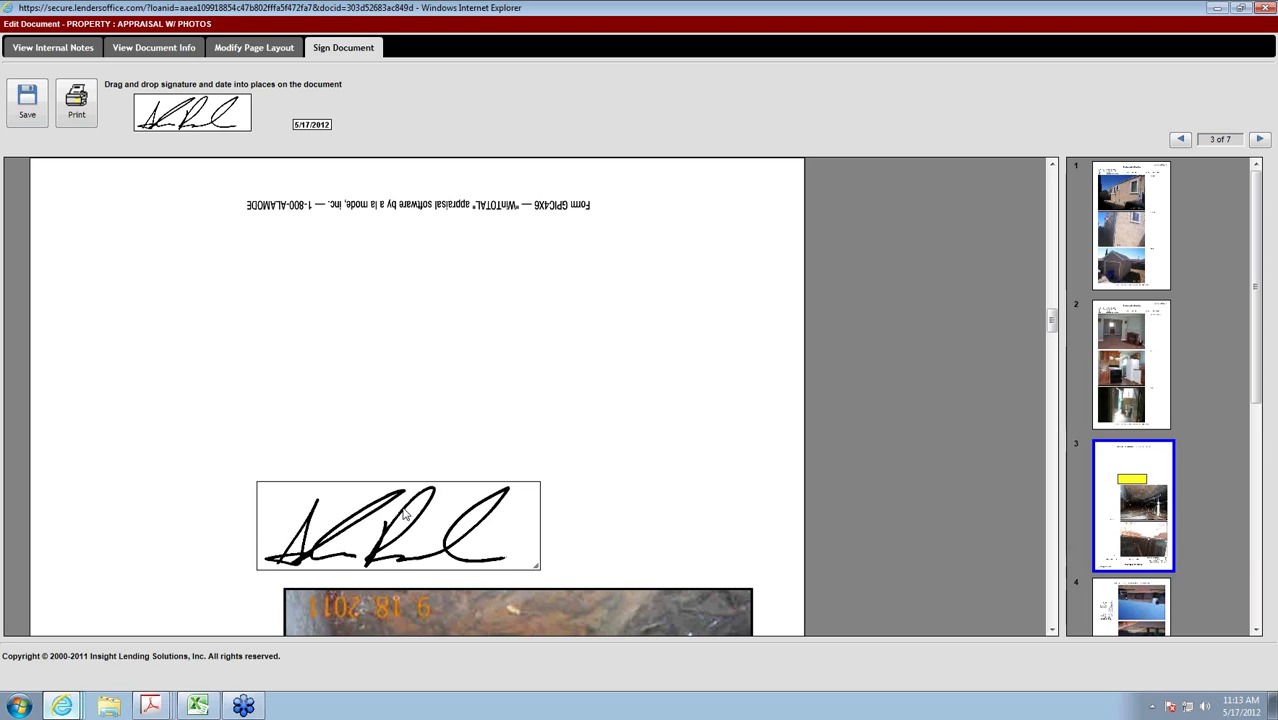
drag(411, 519, 429, 534)
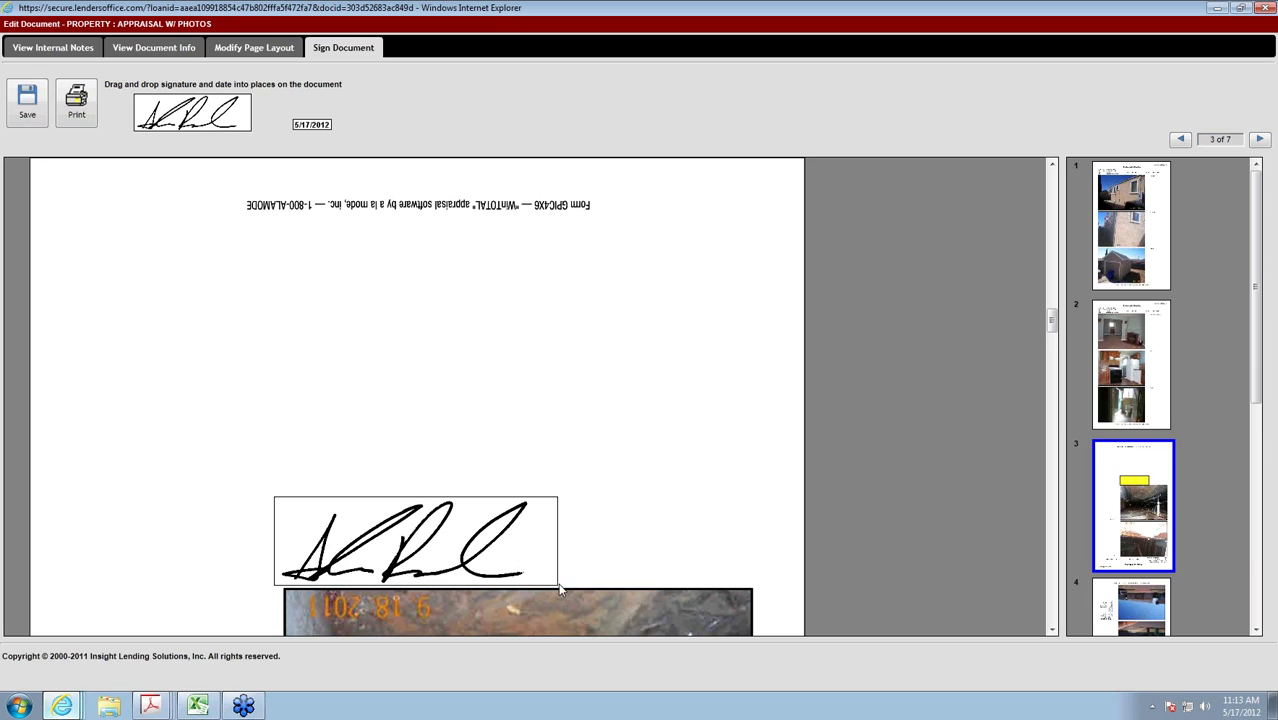
drag(551, 579, 341, 503)
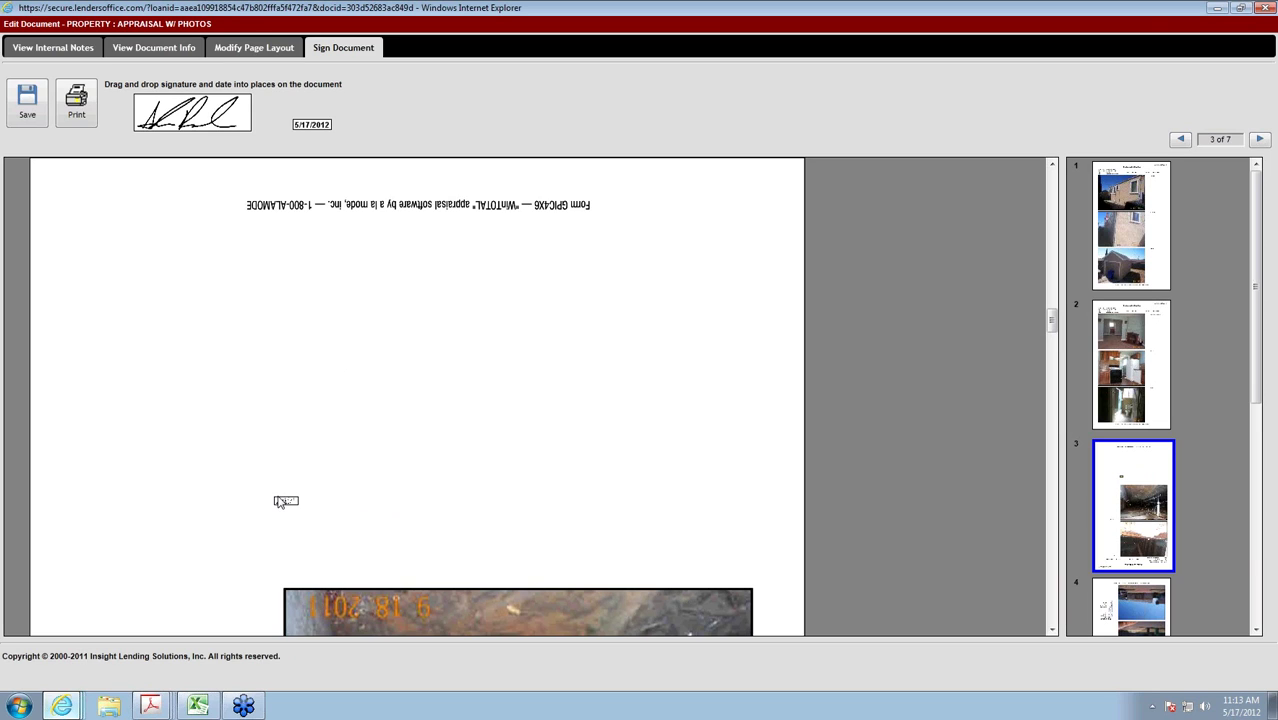
mouse_move(297, 506)
mouse_down()
mouse_move(434, 571)
mouse_move(370, 556)
mouse_up()
drag(376, 552, 467, 599)
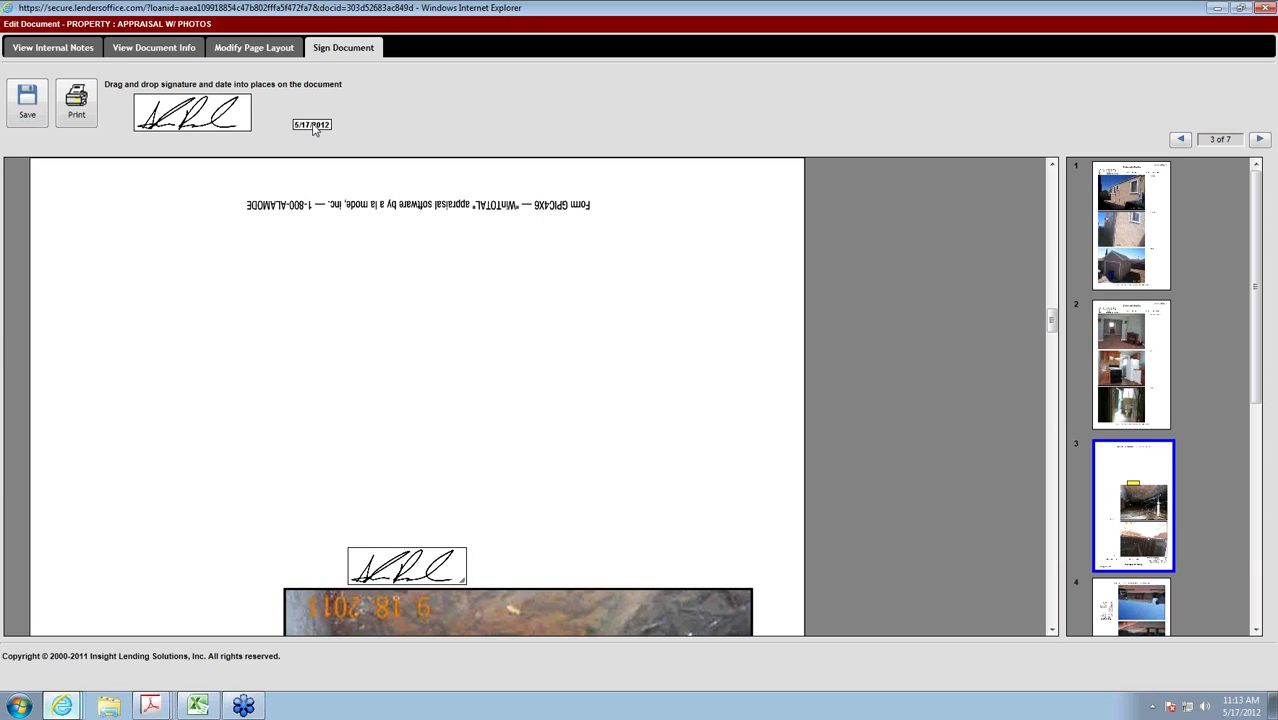
- Add the 5/17/2012 date stamp to page 3 beside the signature, just above the photo
mouse_move(314, 129)
mouse_down()
mouse_move(482, 399)
mouse_move(532, 583)
mouse_up()
drag(622, 587, 574, 495)
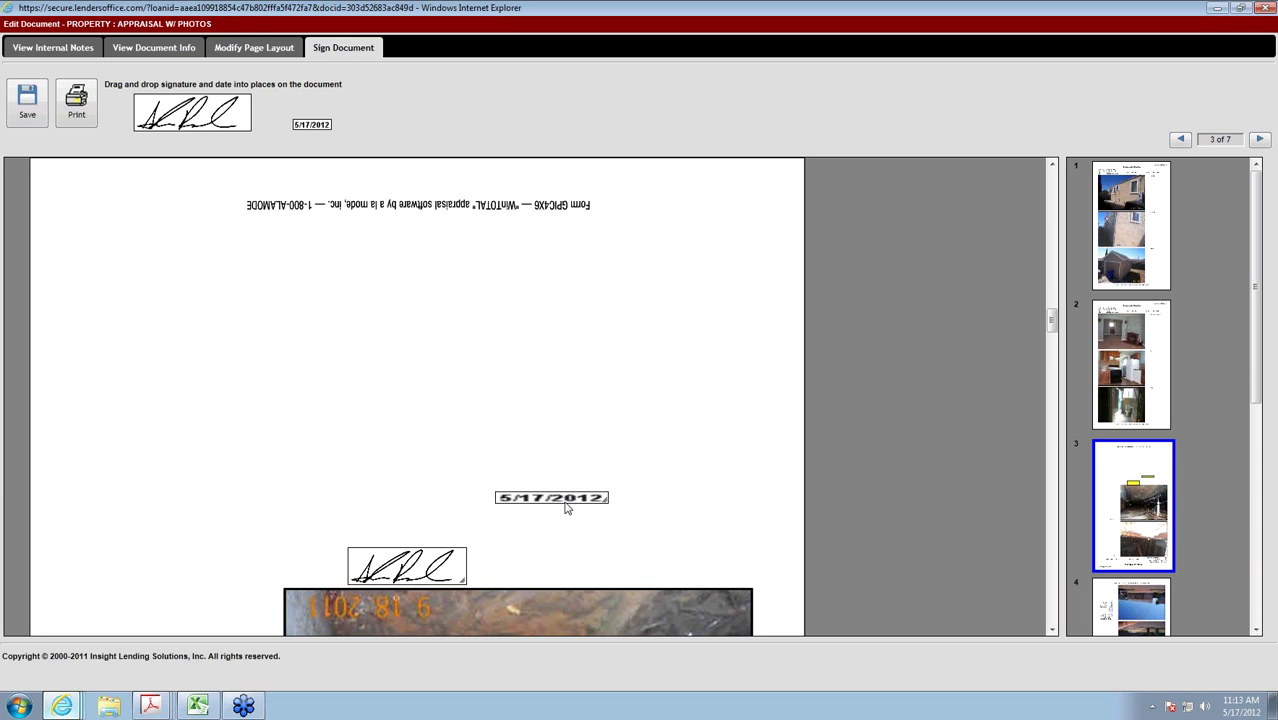
drag(565, 508, 571, 584)
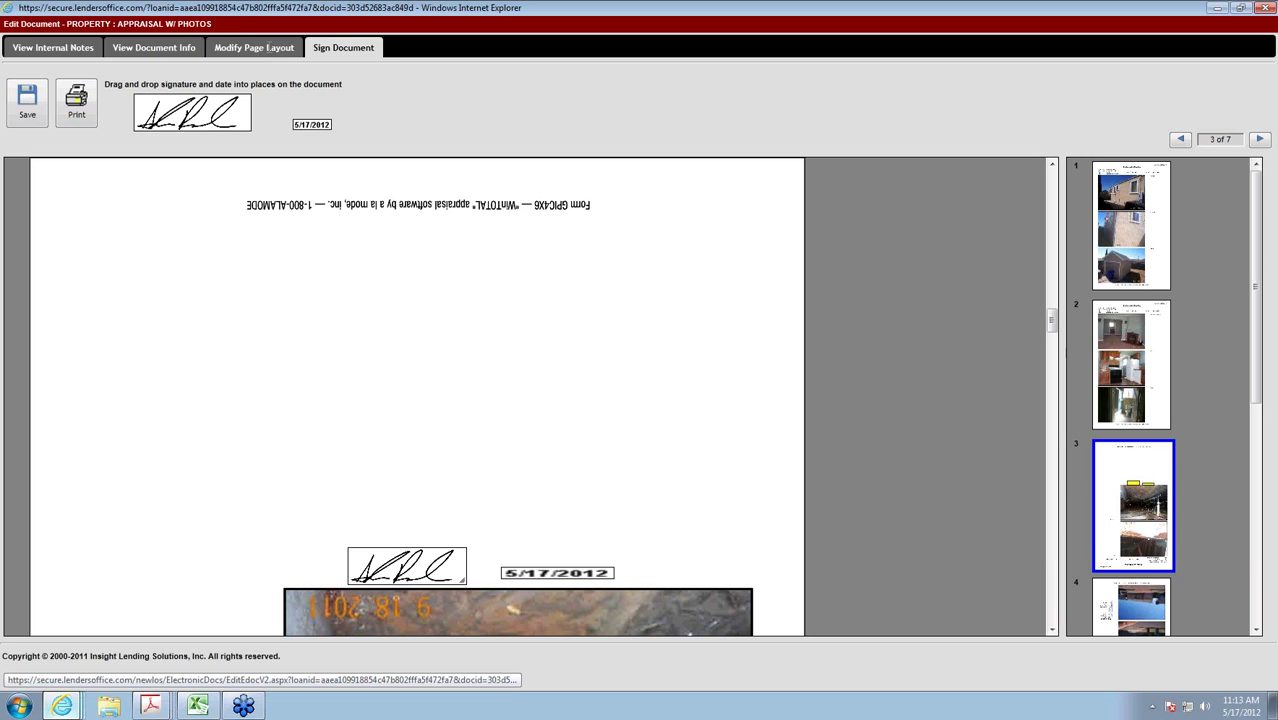
- Add a highlight over the upside-down form line on page 3, stretched to cover the full line of text
click(268, 47)
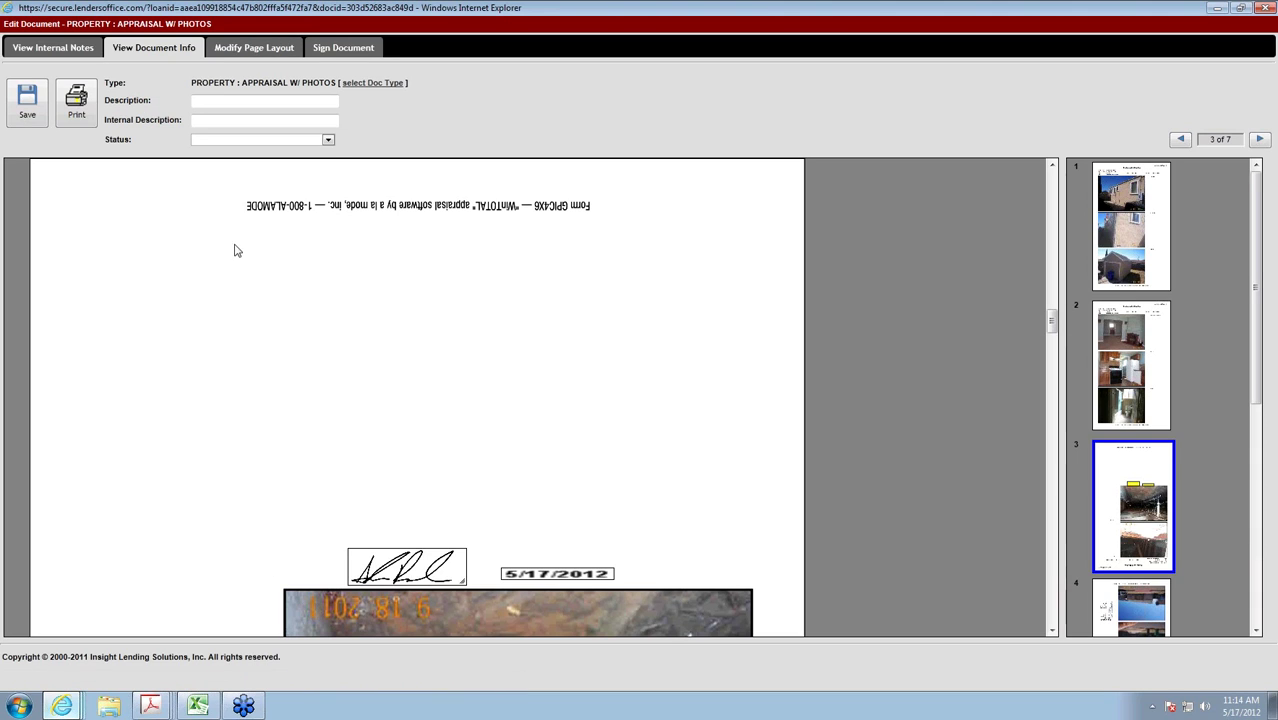
click(89, 49)
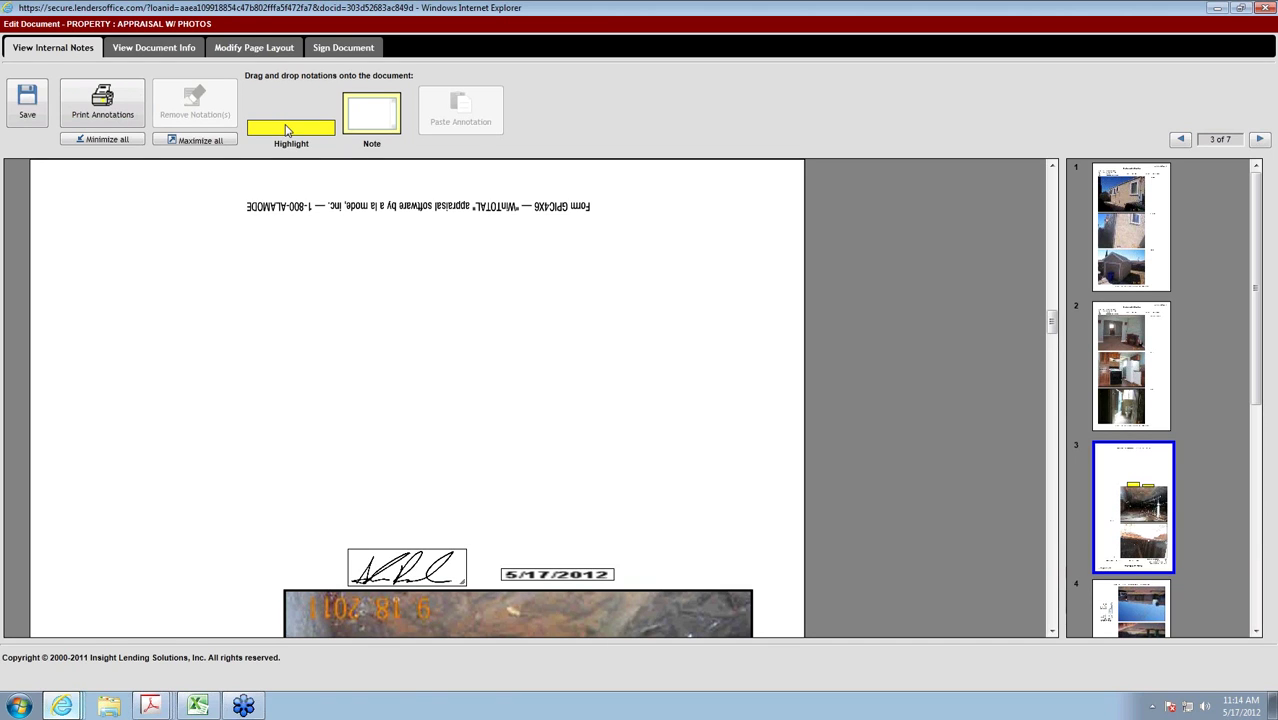
mouse_move(291, 131)
mouse_down()
mouse_move(276, 213)
mouse_move(551, 232)
mouse_up()
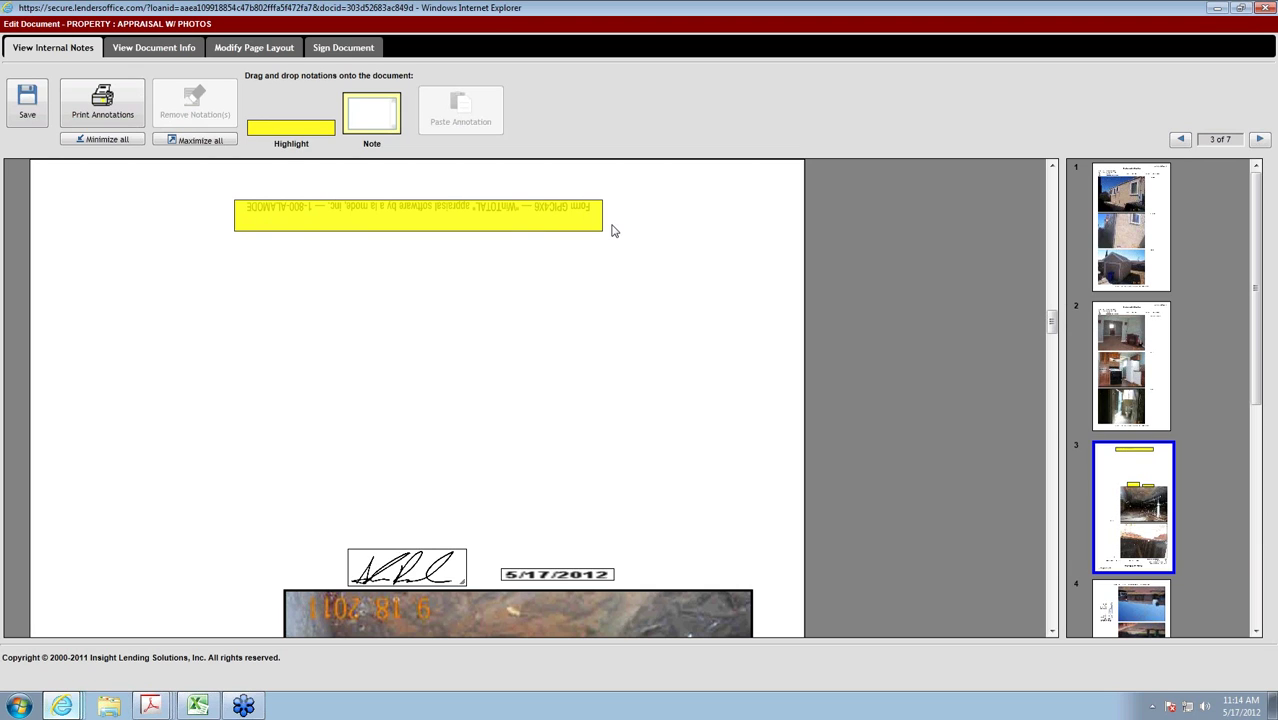
mouse_move(601, 229)
mouse_down()
mouse_move(694, 545)
mouse_move(502, 294)
mouse_move(516, 356)
mouse_move(617, 219)
mouse_up()
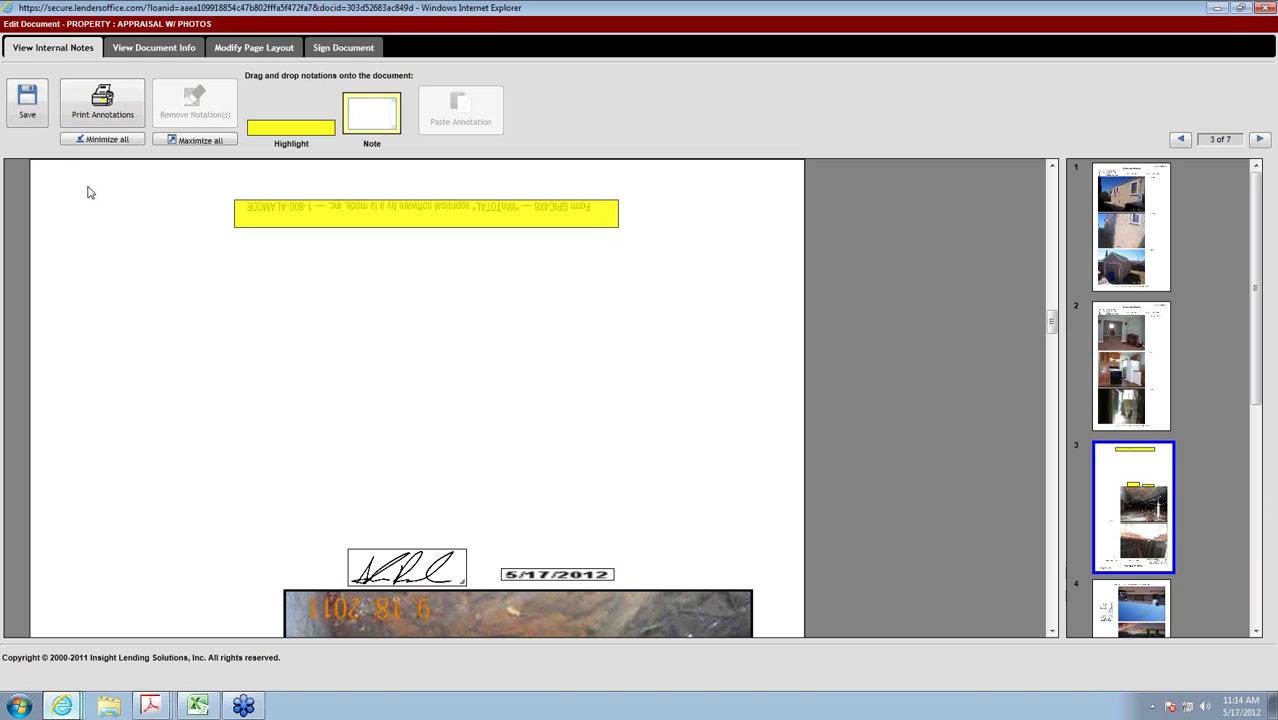
- Save the document with the signatures permanently applied and close the document editor
click(24, 106)
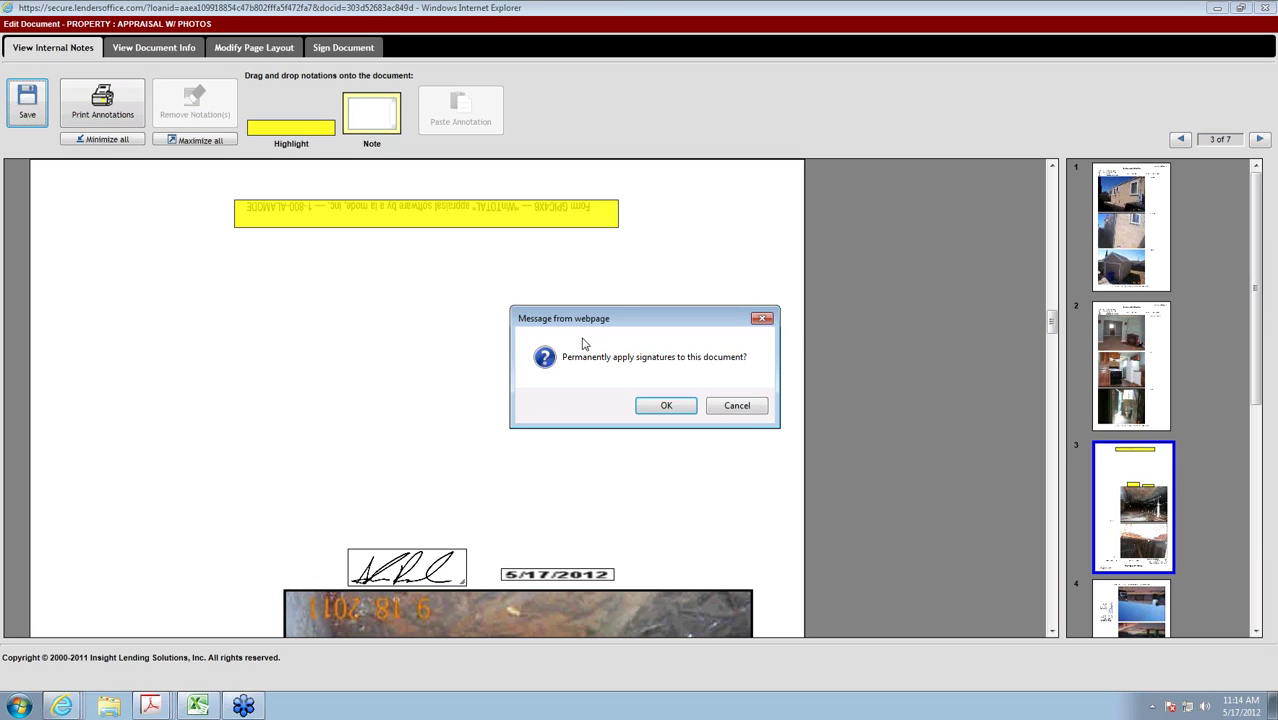
click(667, 406)
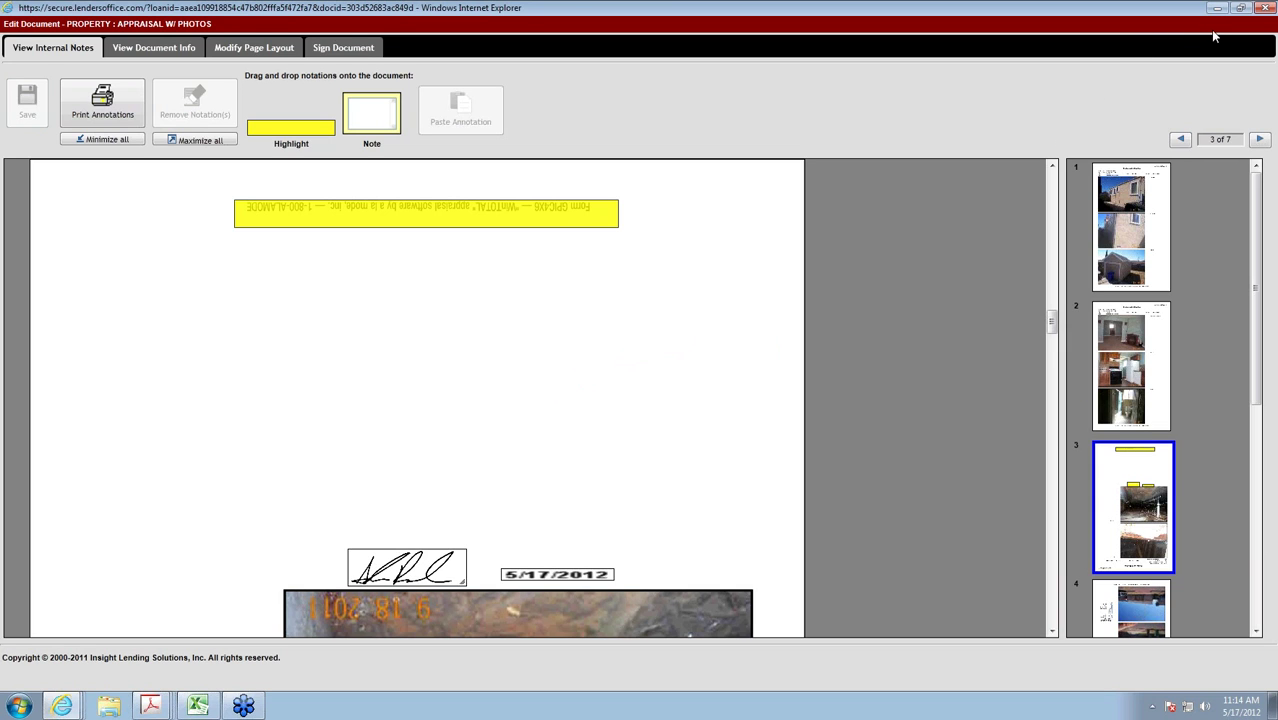
click(1240, 7)
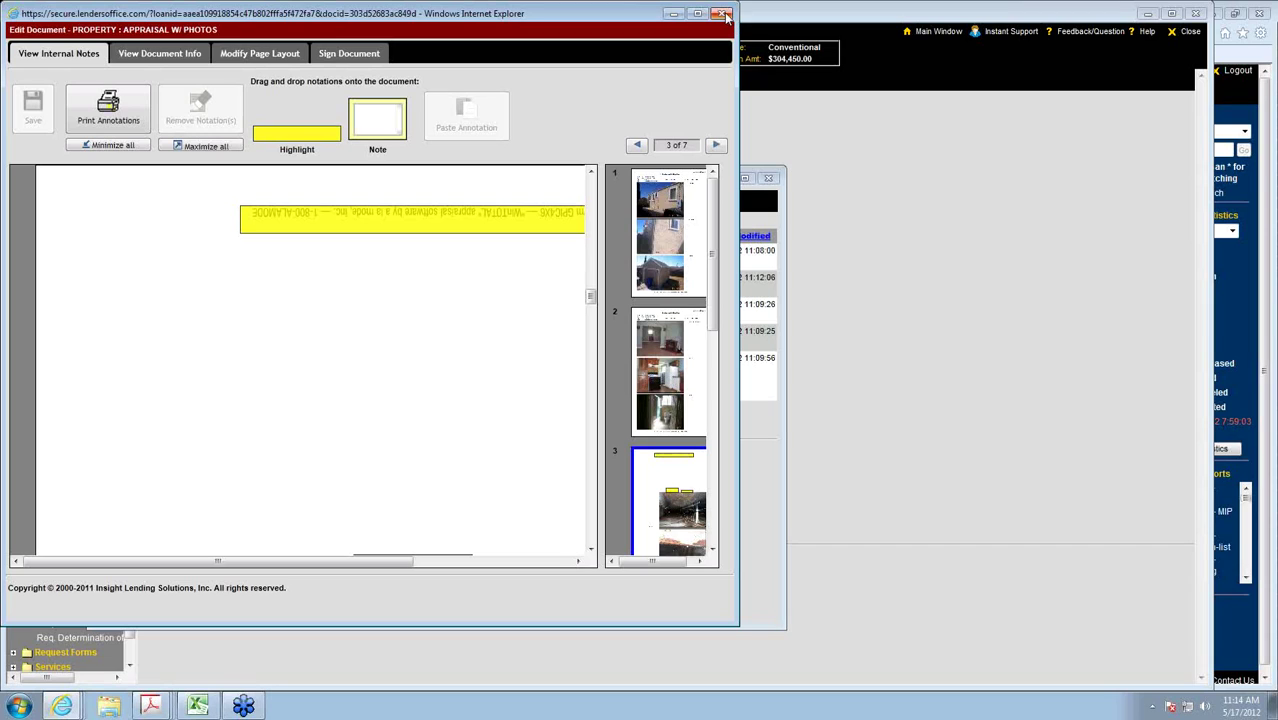
click(726, 13)
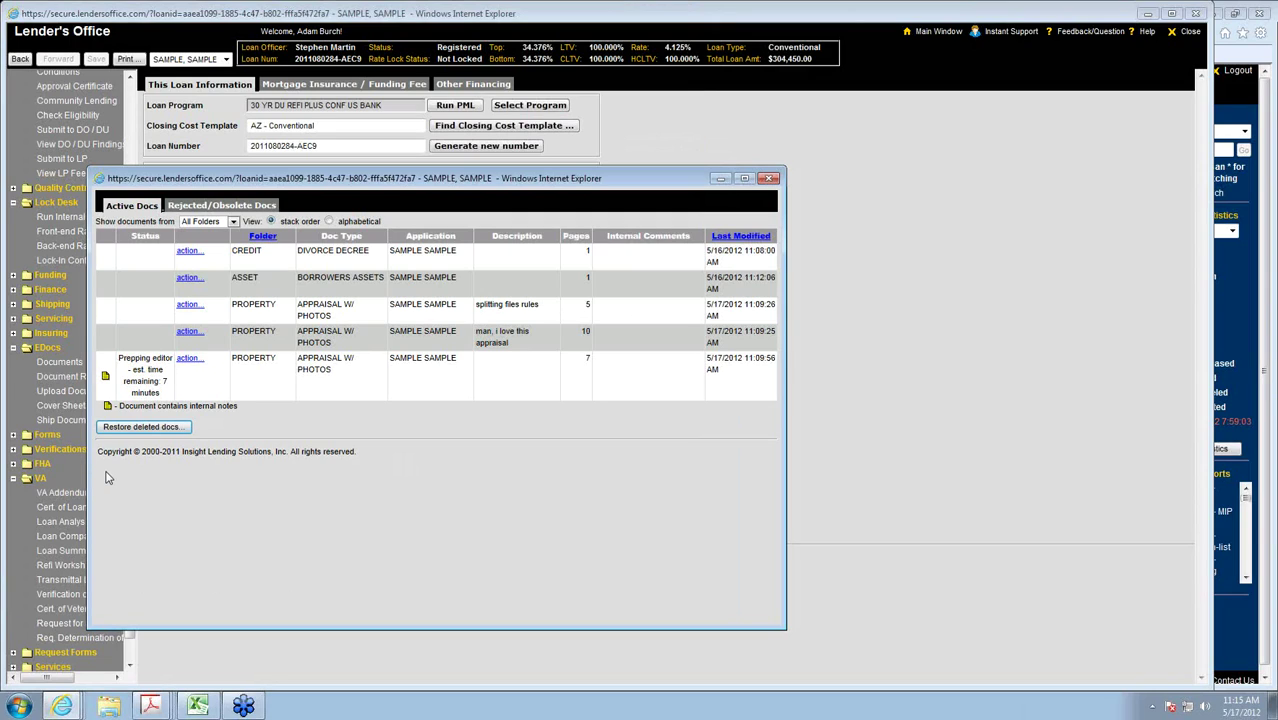
- Check the loan's rejected and obsolete documents, and return to the active documents list
click(215, 206)
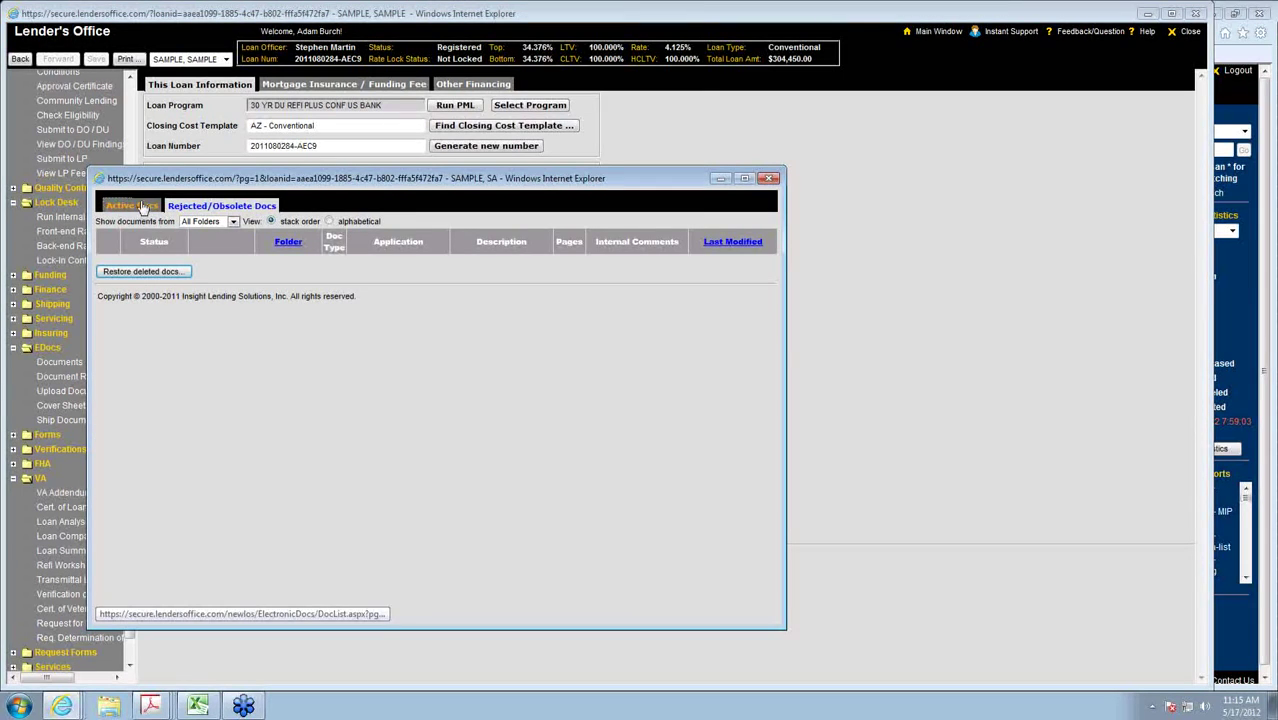
click(143, 206)
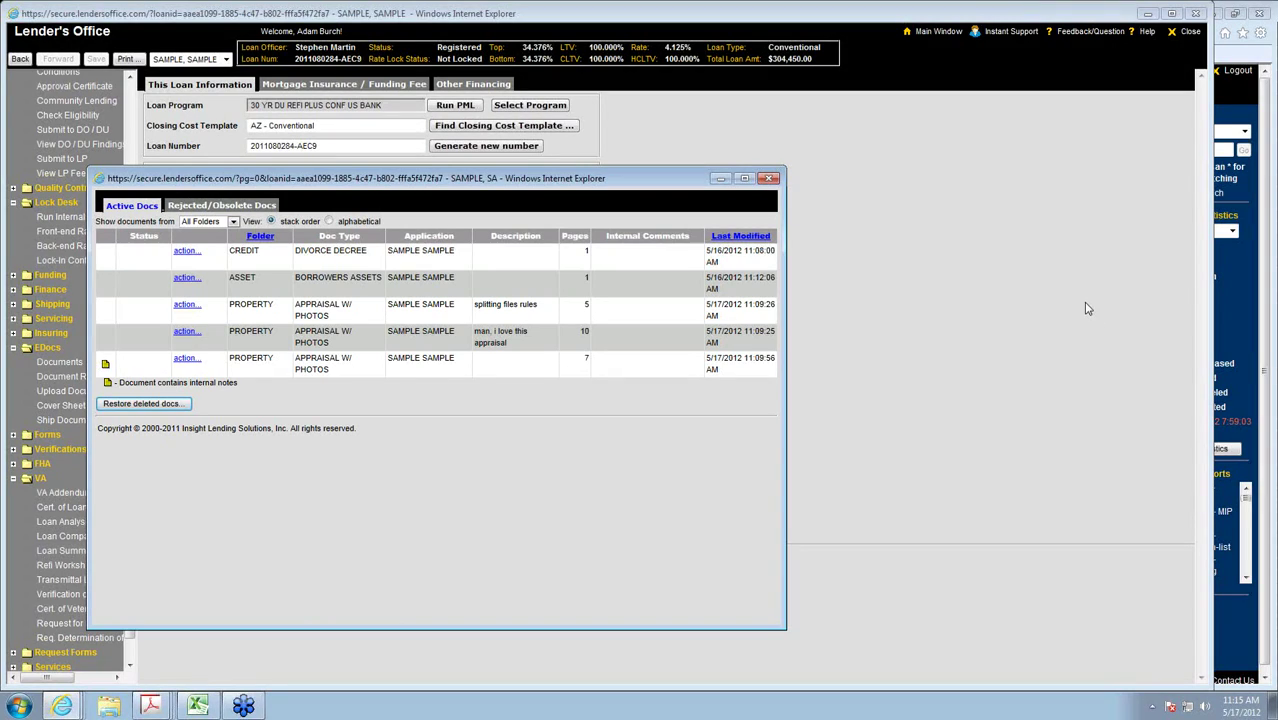
click(1270, 37)
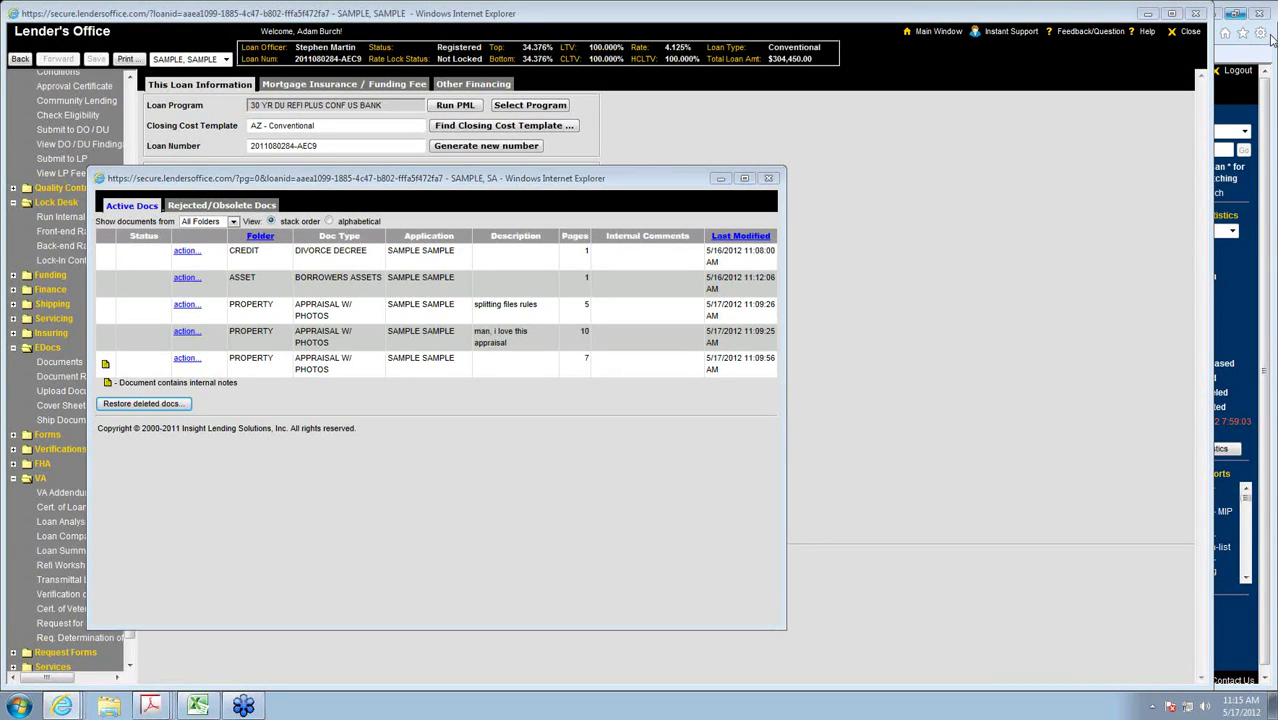